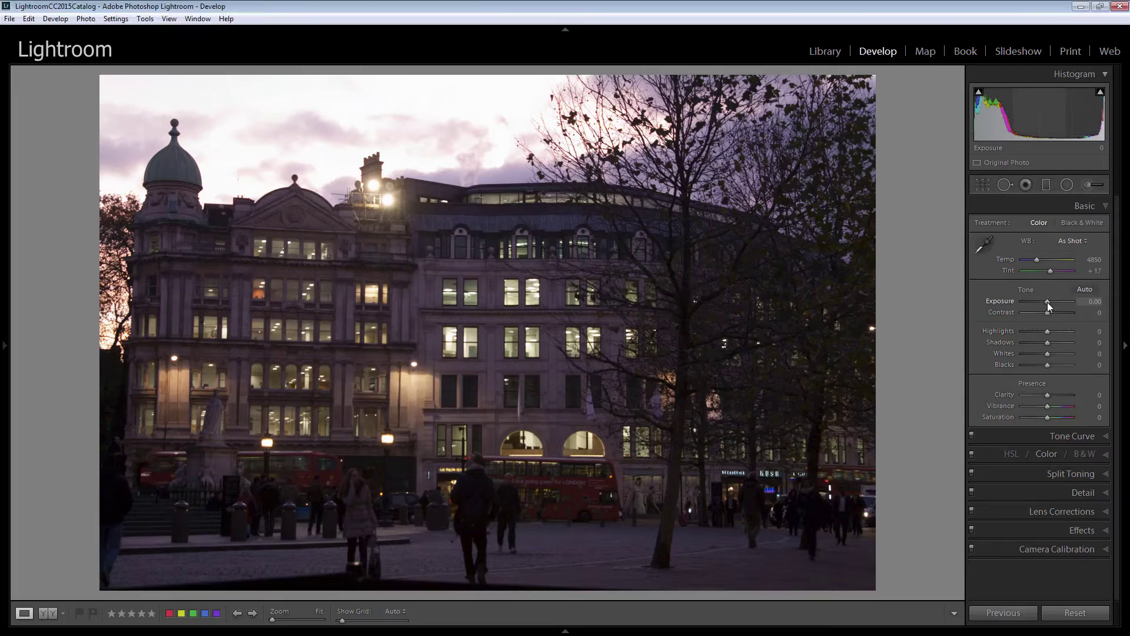
Keep Exposure at 0.00 and set Highlights to -64 and Shadows to +33 in the Basic panel.
drag(1047, 302, 1043, 309)
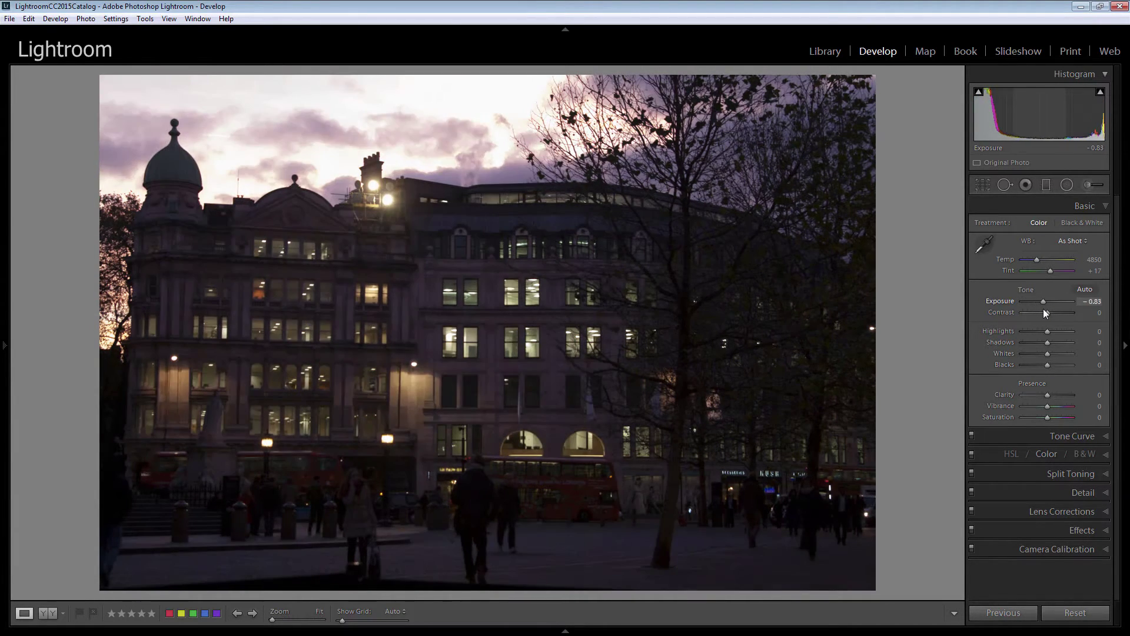
double_click(1000, 301)
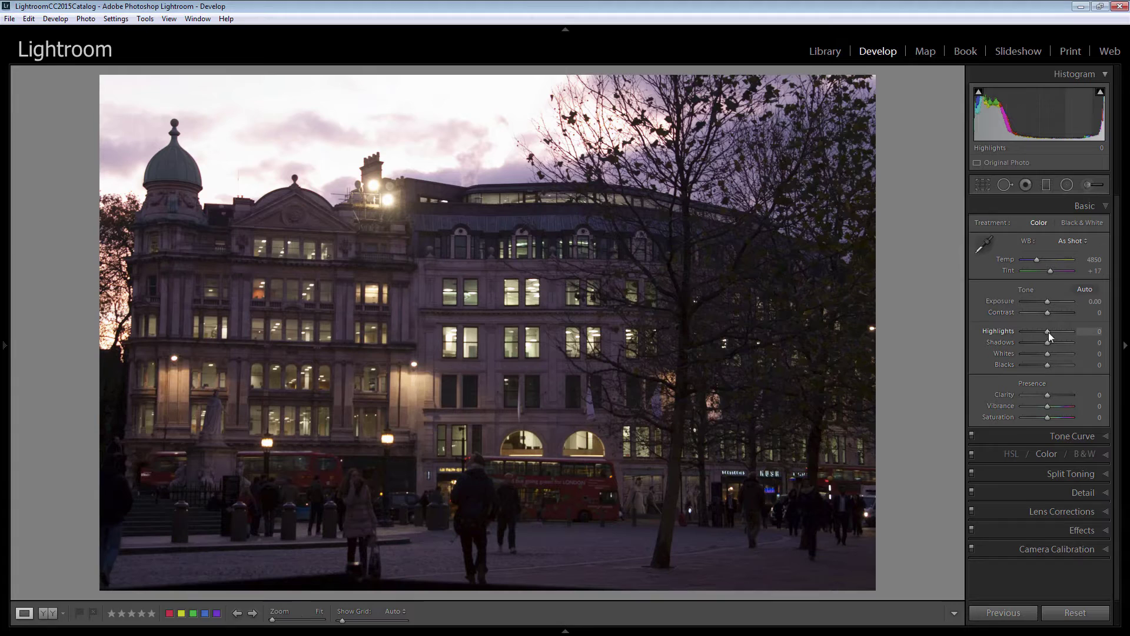
drag(1048, 333, 1033, 336)
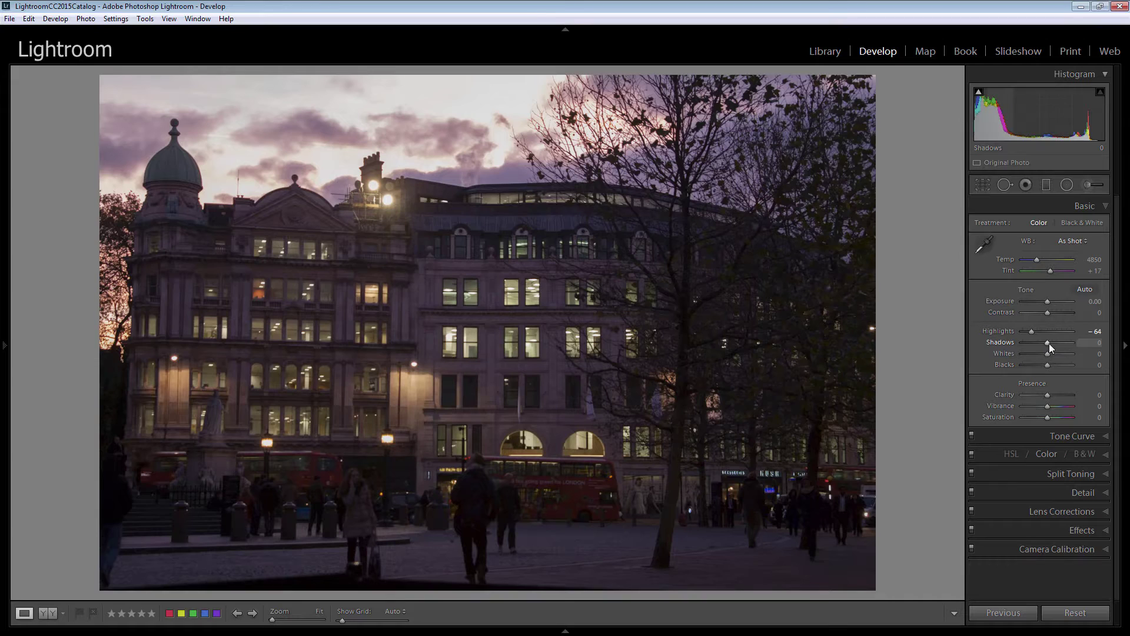
drag(1047, 342, 1055, 344)
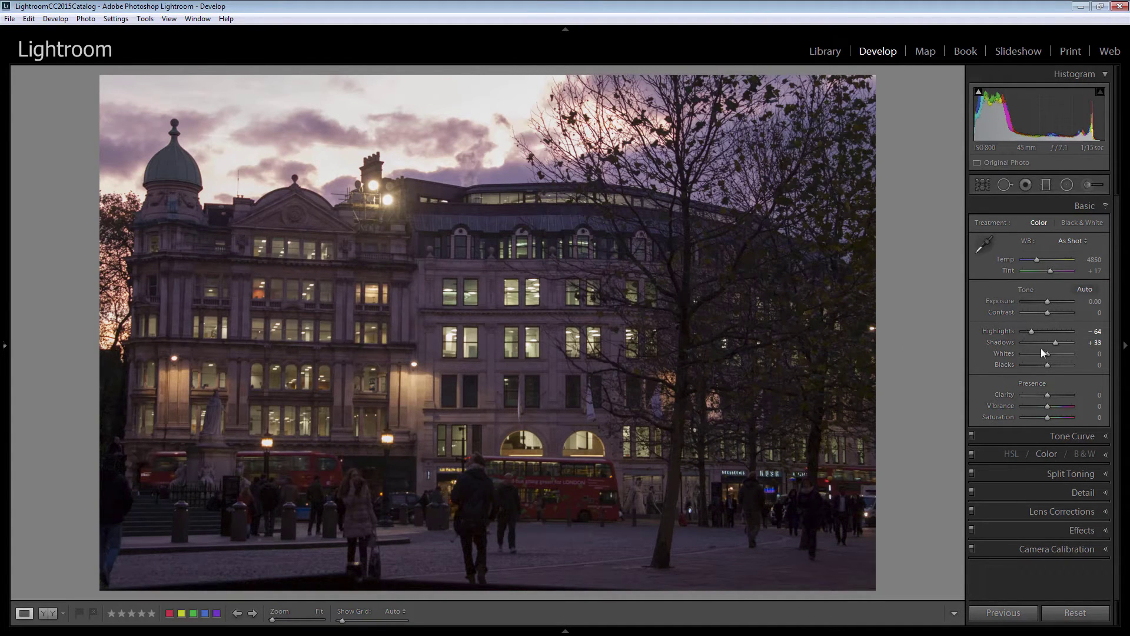
Set Whites to +7 and Blacks to -7, using the Alt clipping preview to check for clipping.
key(alt)
drag(1046, 353, 1047, 355)
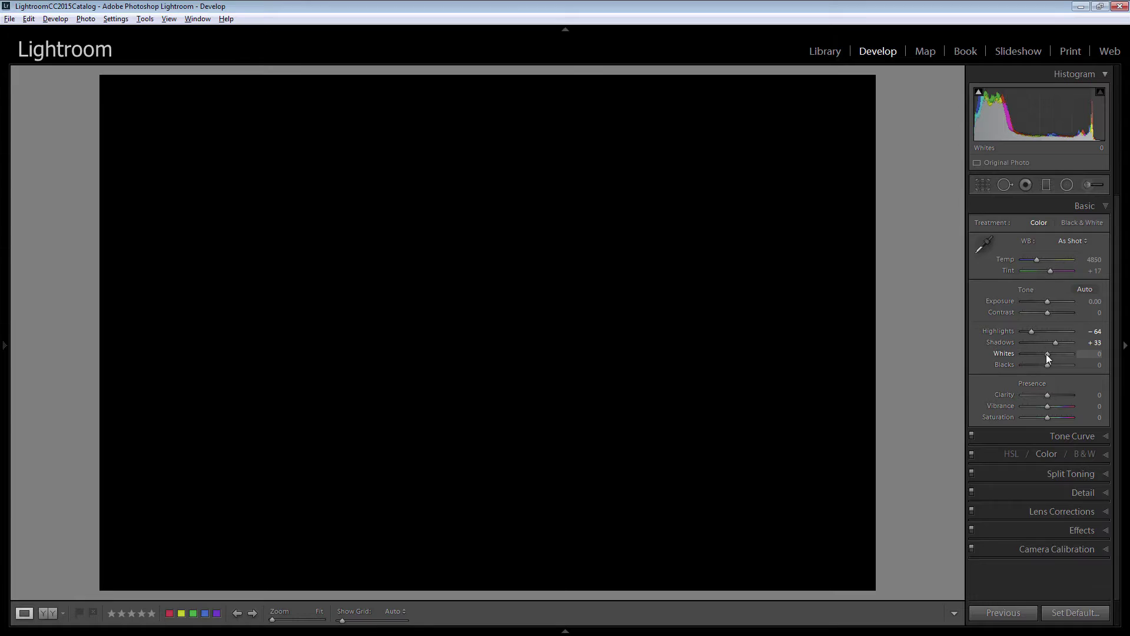
mouse_move(1046, 354)
mouse_down()
mouse_move(1056, 354)
mouse_move(1045, 366)
mouse_up()
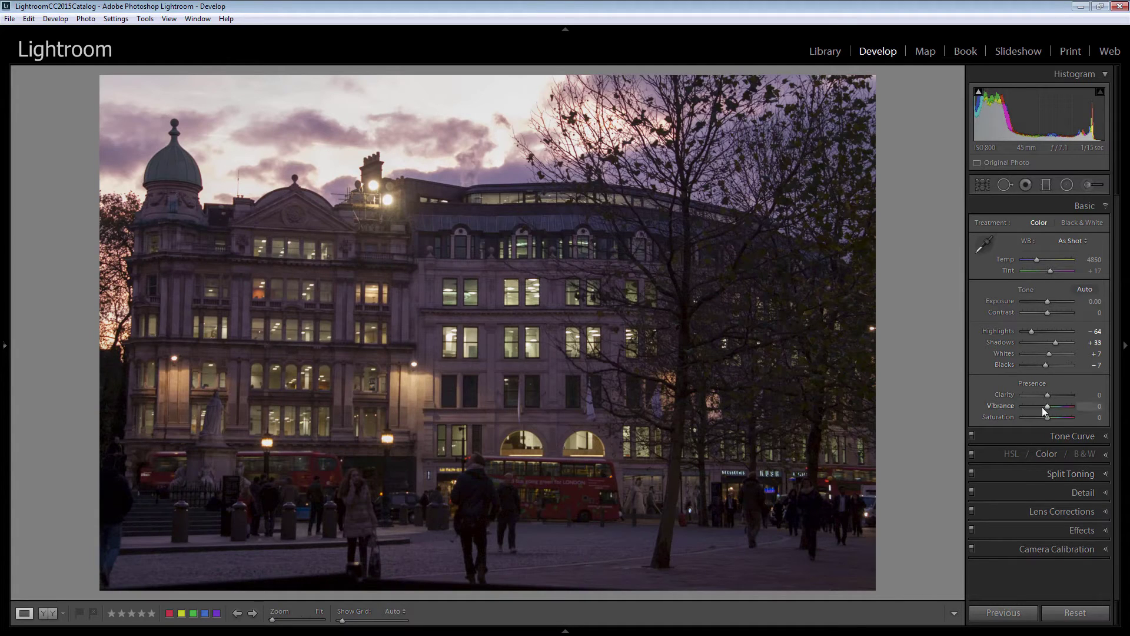
Set Clarity to +29 and Vibrance to +33 in the Presence section.
drag(1046, 395, 1057, 396)
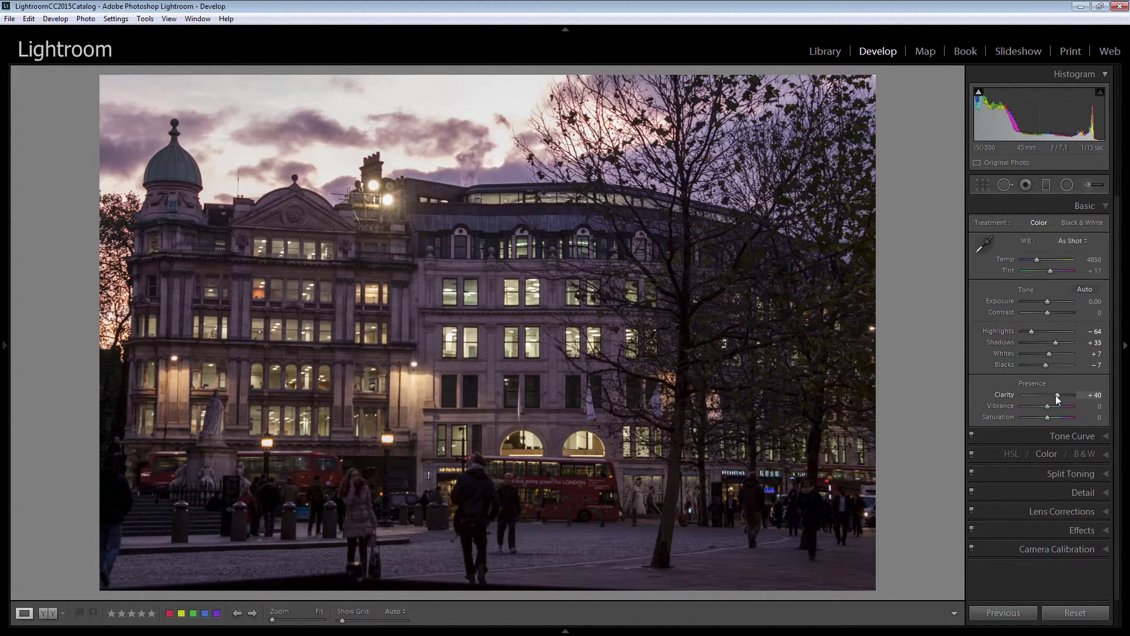
drag(1053, 397, 1053, 397)
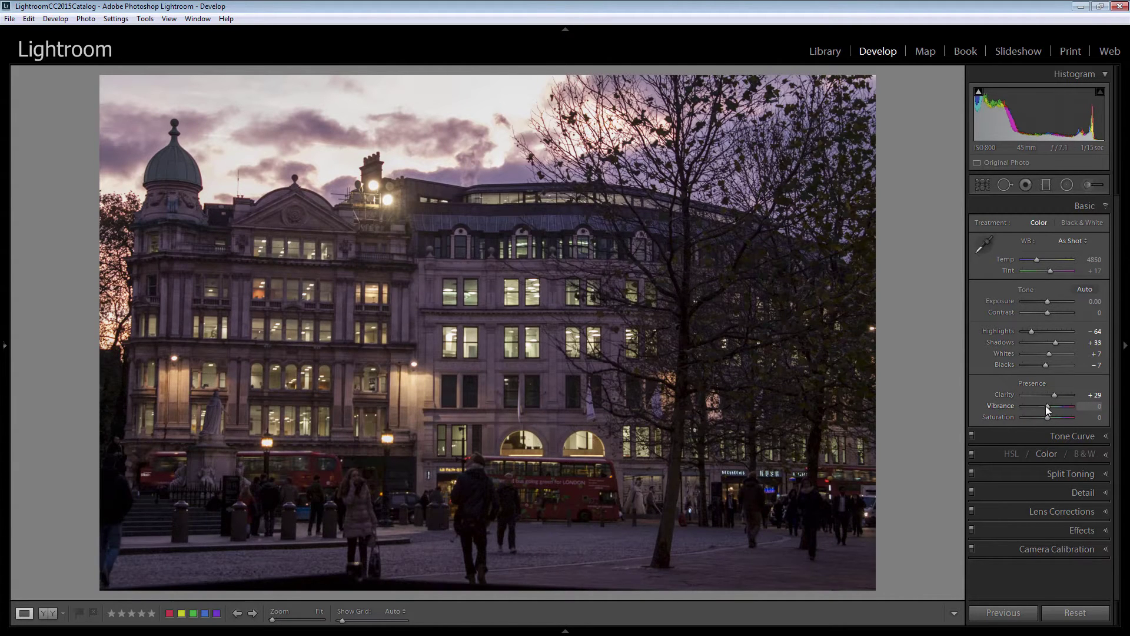
drag(1047, 406, 1053, 406)
Zoom to 1:1 on the red bus and set up an Auto Mask Adjustment Brush at size 7.1.
click(545, 485)
drag(545, 484, 612, 321)
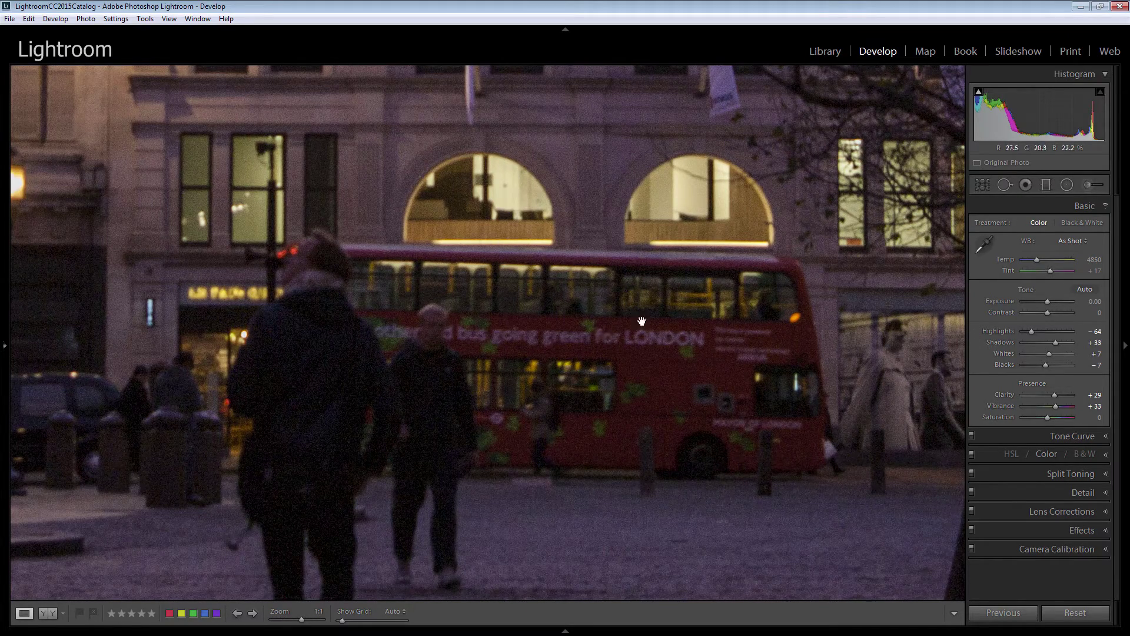
click(1086, 185)
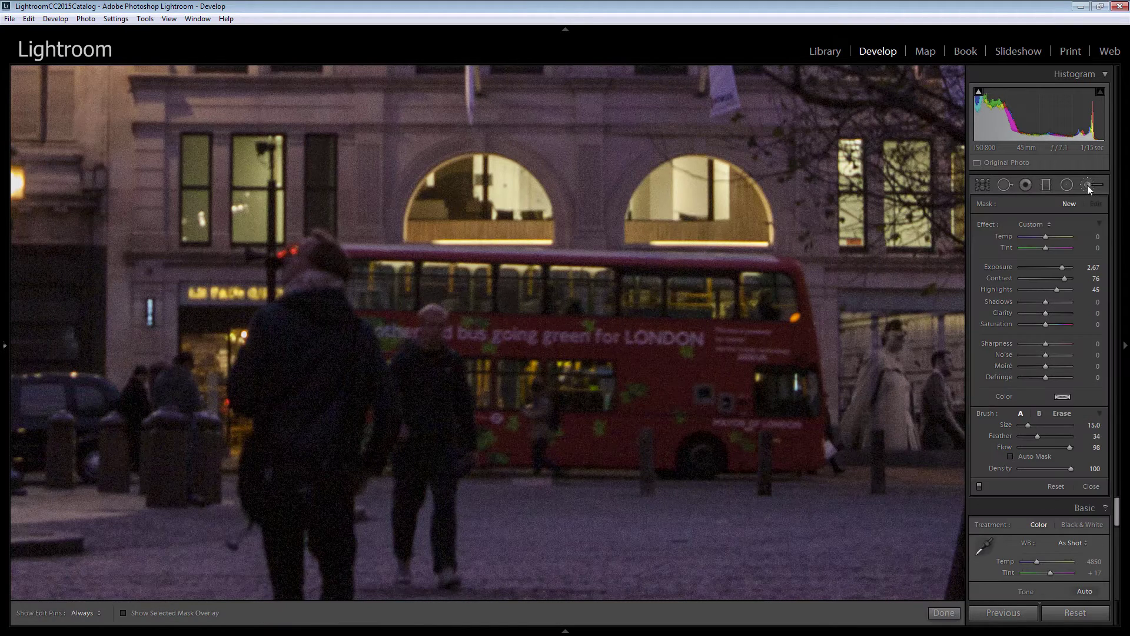
click(1008, 456)
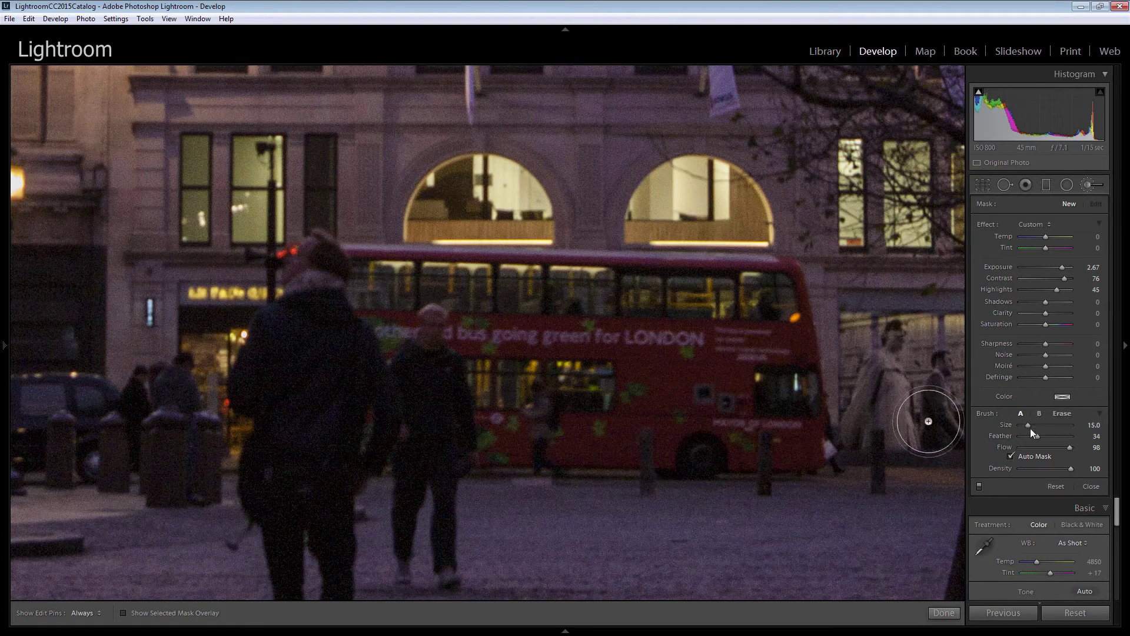
drag(1026, 422, 1023, 424)
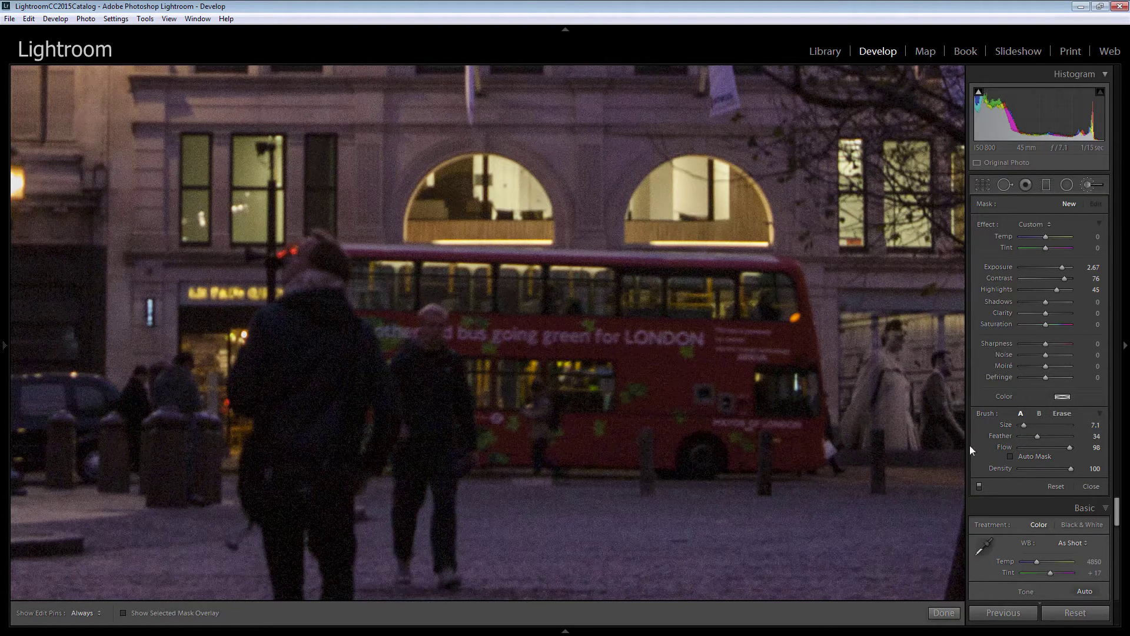
Paint the brightening (Exposure 2.67, Contrast 76, Highlights 45) onto the rear of the red bus.
key(h)
mouse_move(785, 346)
mouse_down()
mouse_move(788, 371)
mouse_move(791, 334)
mouse_move(800, 429)
mouse_move(798, 333)
mouse_move(783, 273)
mouse_move(785, 295)
mouse_move(788, 278)
mouse_move(766, 275)
mouse_move(355, 255)
mouse_move(358, 293)
mouse_move(384, 340)
mouse_move(405, 323)
mouse_move(382, 281)
mouse_move(422, 282)
mouse_move(400, 297)
mouse_move(417, 299)
mouse_move(732, 273)
mouse_move(658, 239)
mouse_move(724, 236)
mouse_move(657, 233)
mouse_move(457, 270)
mouse_move(463, 307)
mouse_move(450, 291)
mouse_move(483, 371)
mouse_move(492, 452)
mouse_move(524, 450)
mouse_move(512, 392)
mouse_move(525, 364)
mouse_move(501, 331)
mouse_up()
key(h)
key(h)
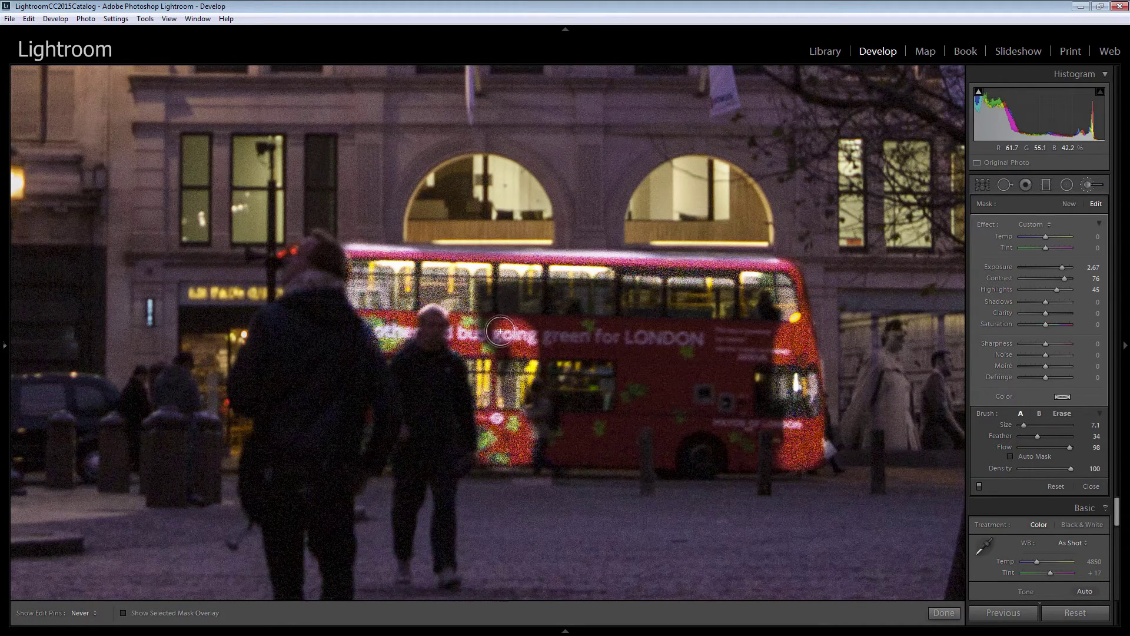
Paint brightening over the first bus's lettering, lower side and rear, then move toward the second bus.
mouse_move(560, 453)
mouse_down()
mouse_move(628, 449)
mouse_move(630, 426)
mouse_move(647, 423)
mouse_move(666, 457)
mouse_move(734, 460)
mouse_move(762, 411)
mouse_move(790, 445)
mouse_up()
key(h)
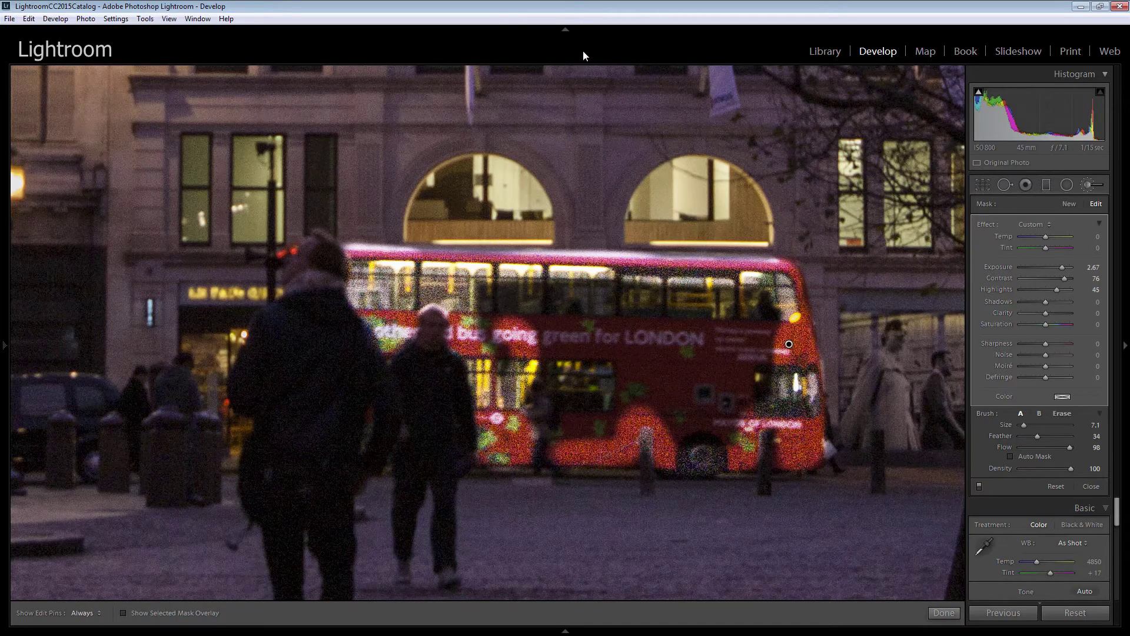
key(bracketright)
mouse_move(729, 269)
mouse_down()
mouse_move(744, 348)
mouse_move(759, 308)
mouse_move(760, 351)
mouse_move(709, 449)
mouse_move(704, 423)
mouse_move(664, 409)
mouse_move(685, 349)
mouse_move(615, 327)
mouse_move(631, 299)
mouse_move(613, 310)
mouse_move(686, 291)
mouse_move(499, 306)
mouse_move(509, 299)
mouse_move(503, 355)
mouse_move(543, 344)
mouse_move(584, 381)
mouse_move(590, 436)
mouse_move(581, 442)
mouse_move(633, 393)
mouse_move(635, 357)
mouse_move(510, 403)
mouse_move(496, 377)
mouse_up()
key(h)
key(bracketright)
key(h)
scroll(495, 377, down, 6)
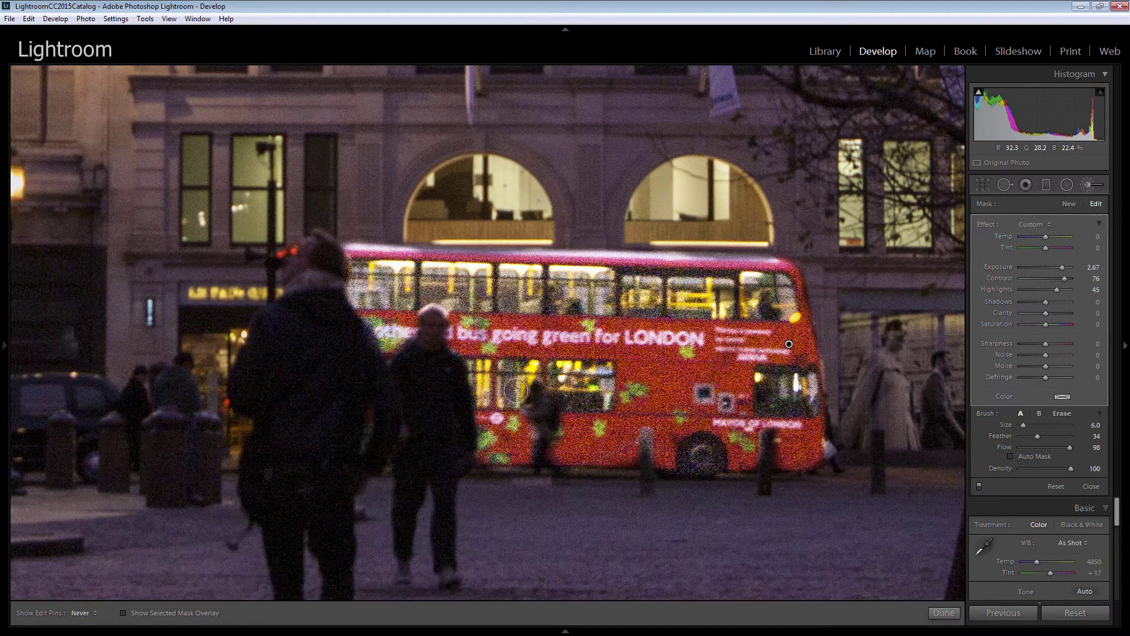
key(h)
key(Right)
key(Right)
key(Right)
key(Right)
key(Right)
key(Right)
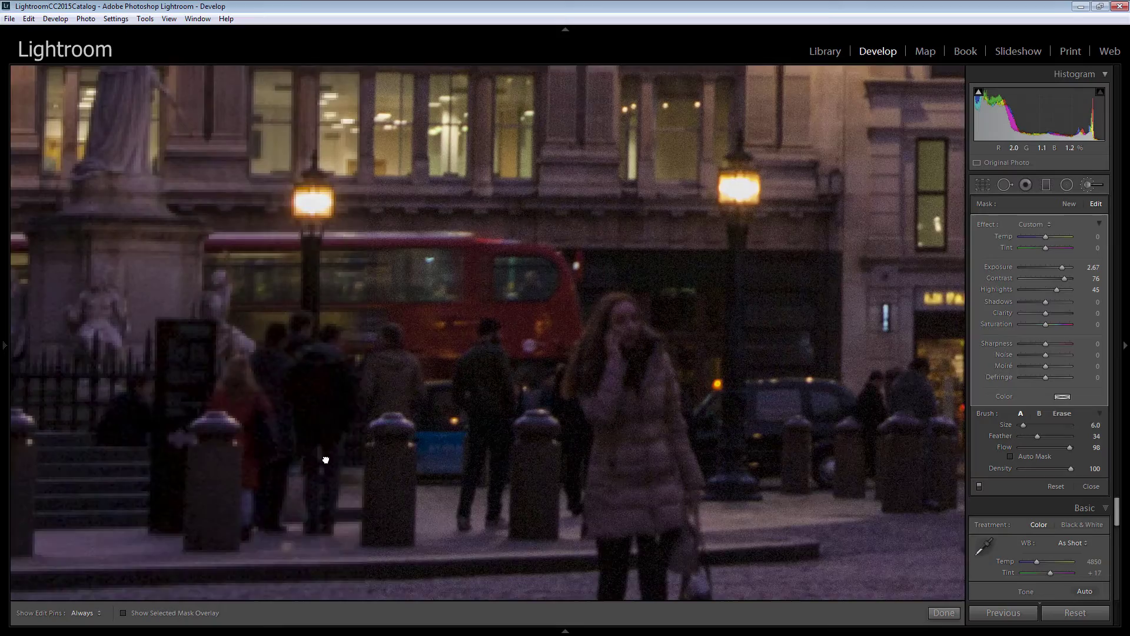
Brighten the roof and upper windows of the second bus beside the statue.
key(Right)
key(Right)
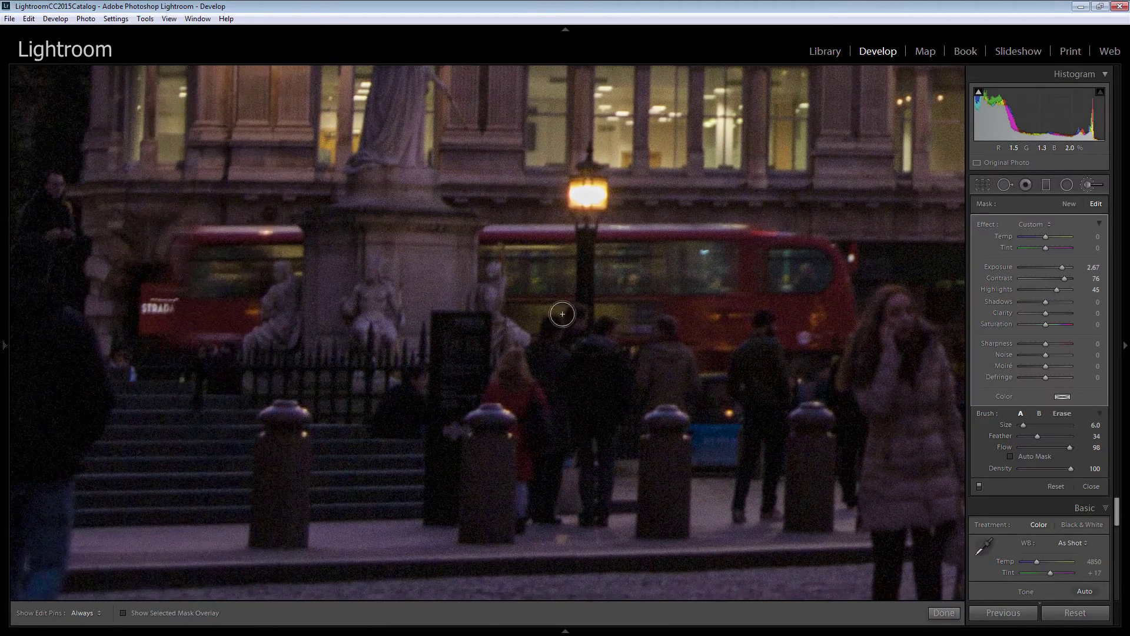
key(h)
mouse_move(487, 235)
mouse_down()
mouse_move(563, 239)
mouse_move(504, 244)
mouse_move(524, 241)
mouse_move(505, 253)
mouse_move(526, 276)
mouse_move(527, 299)
mouse_move(516, 296)
mouse_move(526, 319)
mouse_move(532, 299)
mouse_move(543, 292)
mouse_move(546, 313)
mouse_move(564, 283)
mouse_move(562, 240)
mouse_move(545, 294)
mouse_move(534, 273)
mouse_move(608, 238)
mouse_move(606, 306)
mouse_move(619, 308)
mouse_move(634, 343)
mouse_move(640, 253)
mouse_move(641, 311)
mouse_move(624, 251)
mouse_move(609, 242)
mouse_move(732, 235)
mouse_move(811, 249)
mouse_move(830, 264)
mouse_move(845, 306)
mouse_move(839, 333)
mouse_move(806, 346)
mouse_move(779, 320)
mouse_move(774, 291)
mouse_move(750, 298)
mouse_move(795, 293)
mouse_move(759, 291)
mouse_move(714, 388)
mouse_move(688, 311)
mouse_move(652, 295)
mouse_move(695, 337)
mouse_up()
key(h)
key(h)
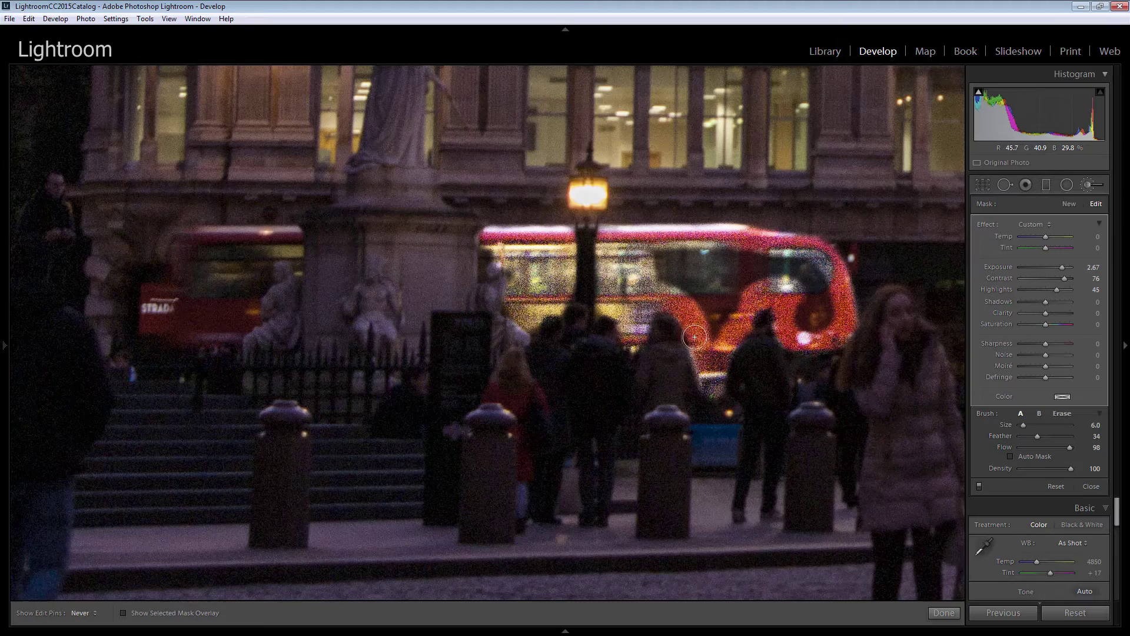
key(h)
mouse_move(620, 283)
mouse_down()
mouse_move(689, 267)
mouse_move(670, 264)
mouse_move(761, 269)
mouse_move(707, 296)
mouse_move(714, 316)
mouse_move(732, 270)
mouse_move(767, 263)
mouse_move(797, 272)
mouse_move(814, 311)
mouse_up()
Paint brightening onto the second bus's front beside the statue at brush size 4.0.
key(bracketright)
key(h)
key(h)
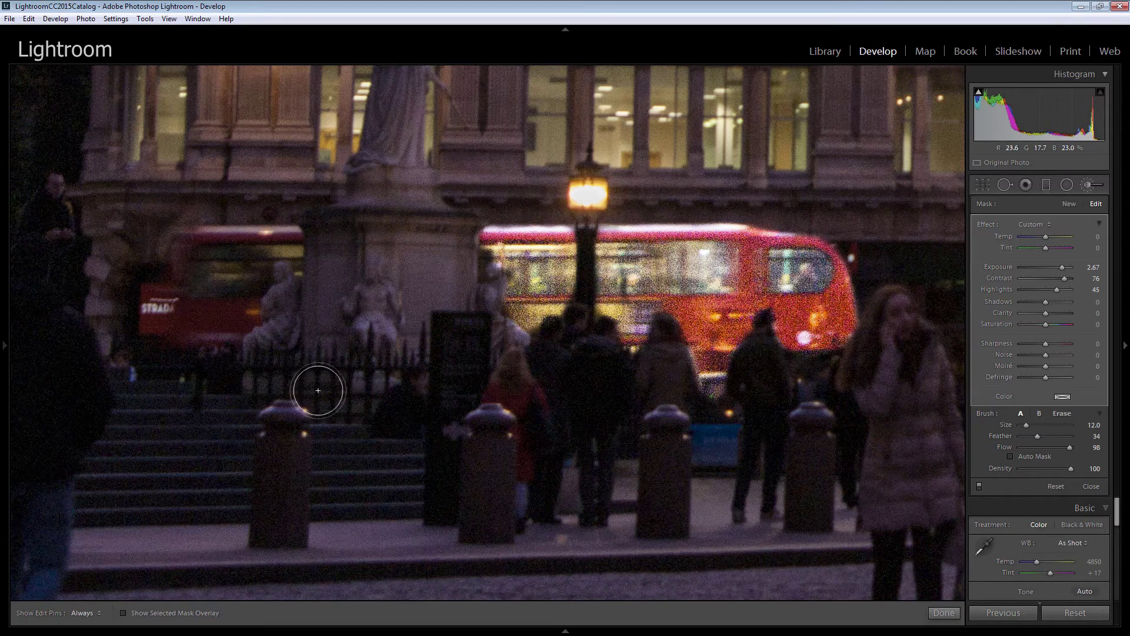
mouse_move(149, 351)
mouse_down()
mouse_move(352, 369)
mouse_move(467, 352)
mouse_move(478, 265)
mouse_move(515, 257)
mouse_move(472, 307)
mouse_move(449, 310)
mouse_move(446, 297)
mouse_move(442, 309)
mouse_move(448, 289)
mouse_move(457, 296)
mouse_move(429, 293)
mouse_move(417, 318)
mouse_move(420, 288)
mouse_move(422, 340)
mouse_move(502, 342)
mouse_move(524, 312)
mouse_up()
key(h)
scroll(435, 300, down, 4)
key(h)
key(h)
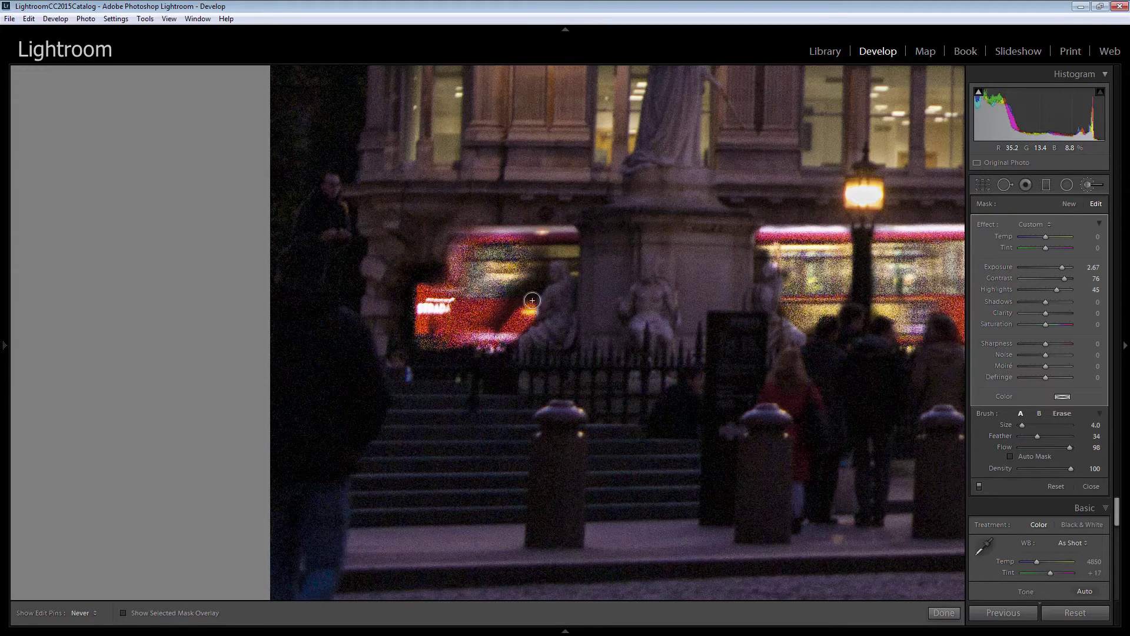
mouse_move(532, 300)
mouse_down()
mouse_move(547, 249)
mouse_move(574, 251)
mouse_move(577, 266)
mouse_move(573, 237)
mouse_move(451, 244)
mouse_up()
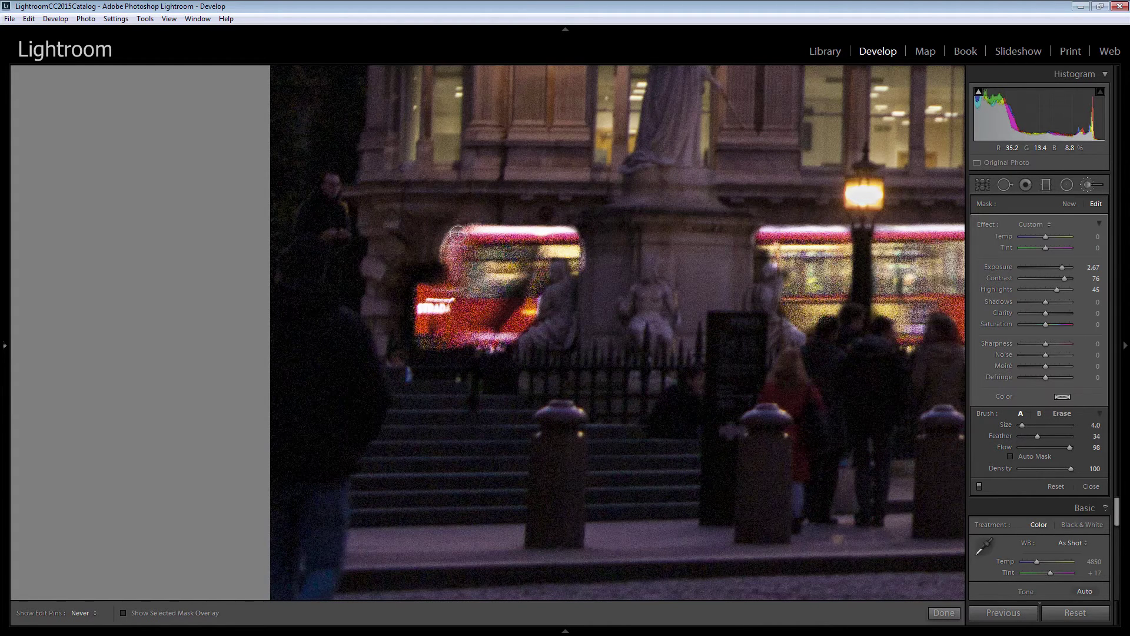
Check the red mask overlay covers both buses, then zoom out to fit the whole scene.
key(h)
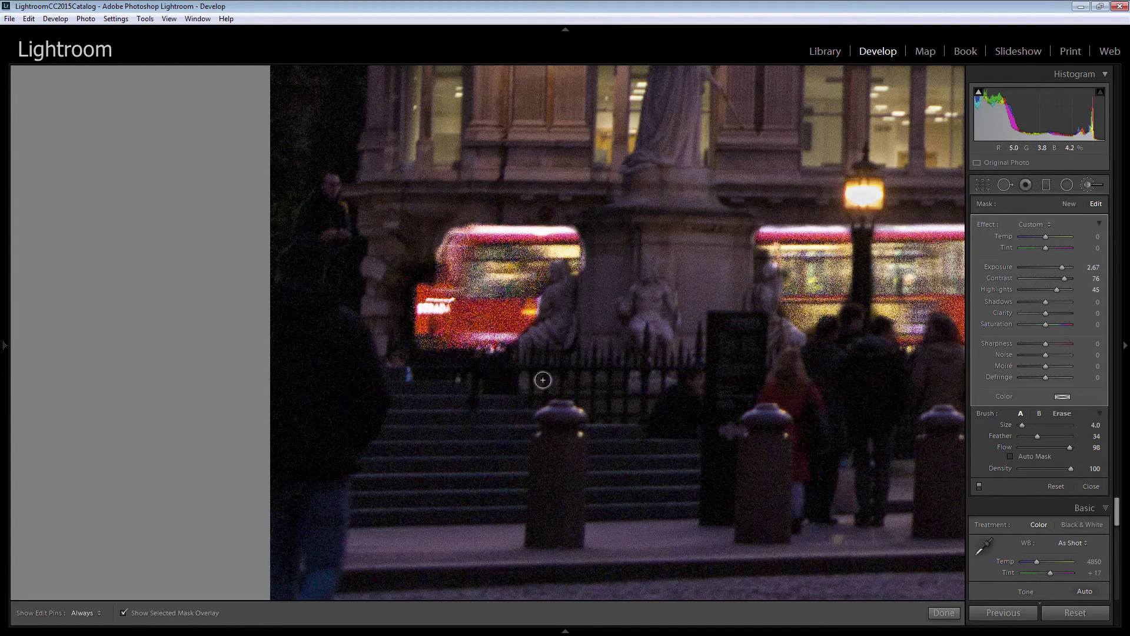
key(o)
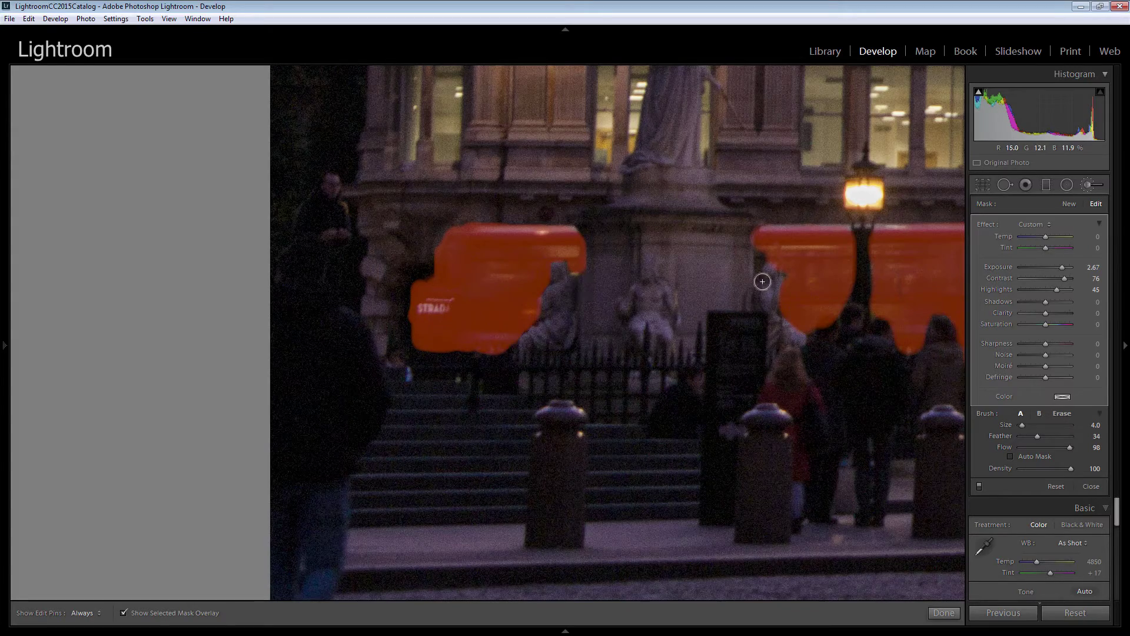
drag(762, 281, 721, 357)
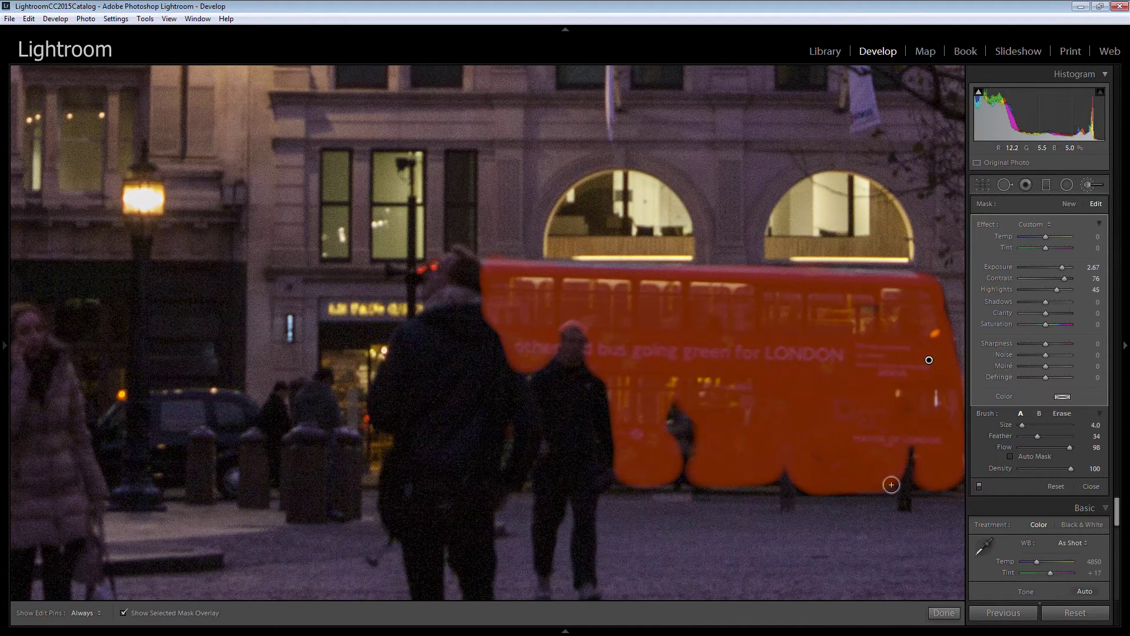
key(h)
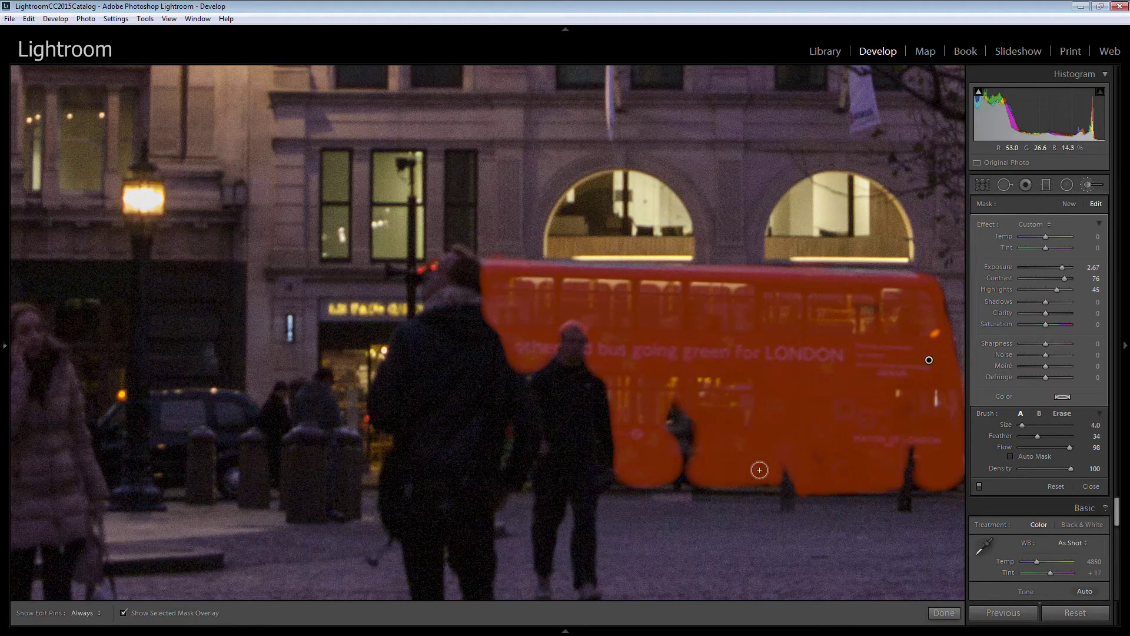
key(o)
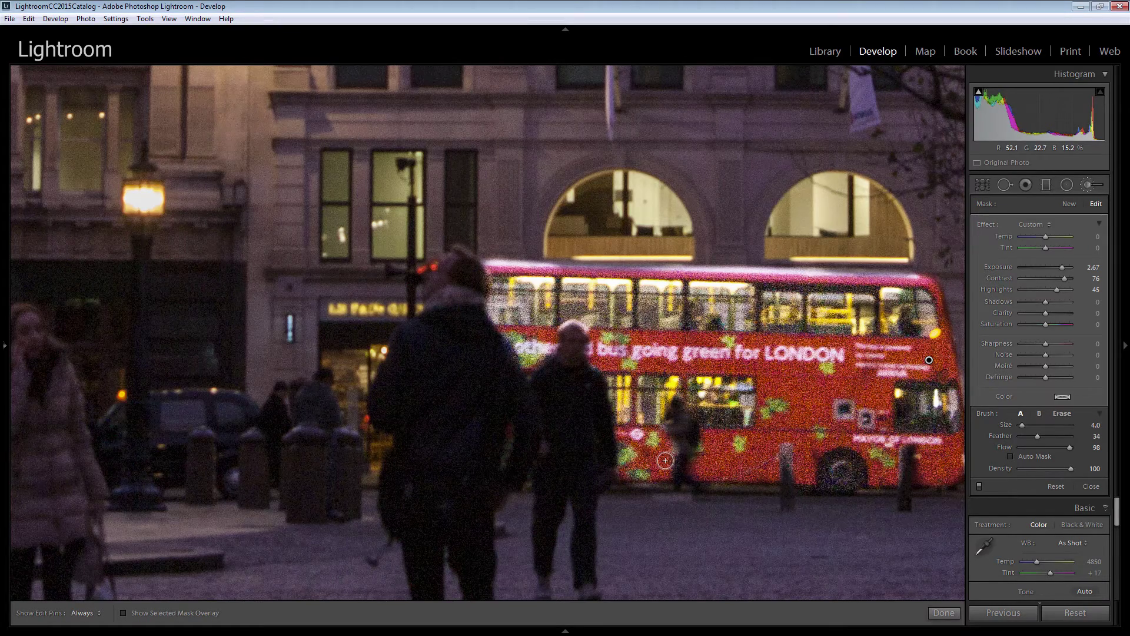
key(z)
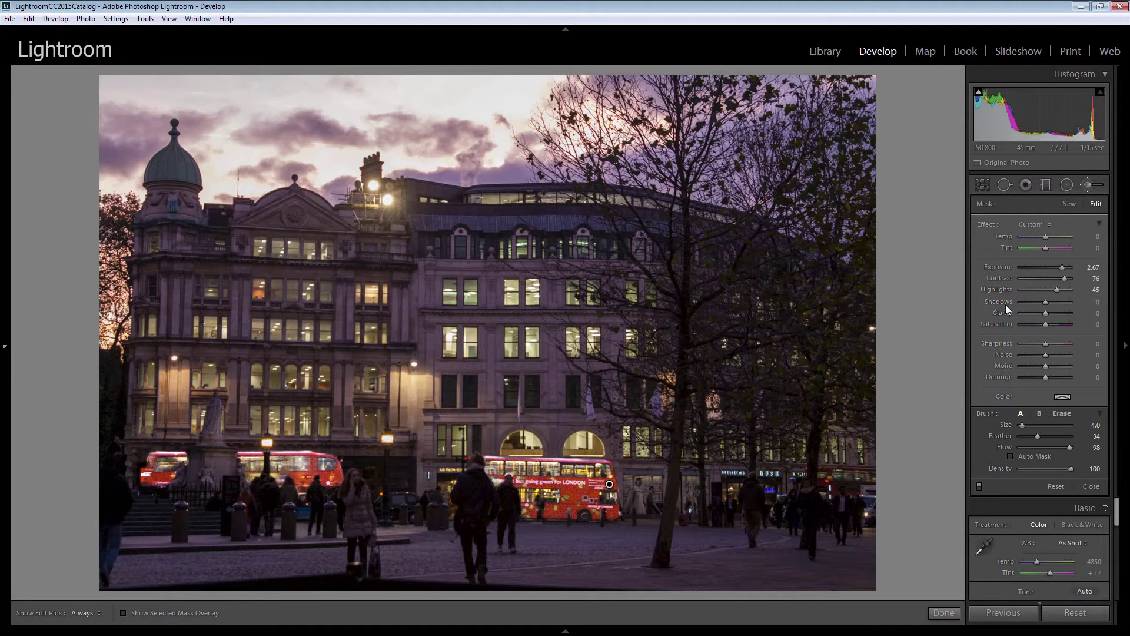
Set the brush to Contrast 24, Clarity 36 and Sharpness 24 with a slight exposure lift, then finish with Done.
double_click(988, 223)
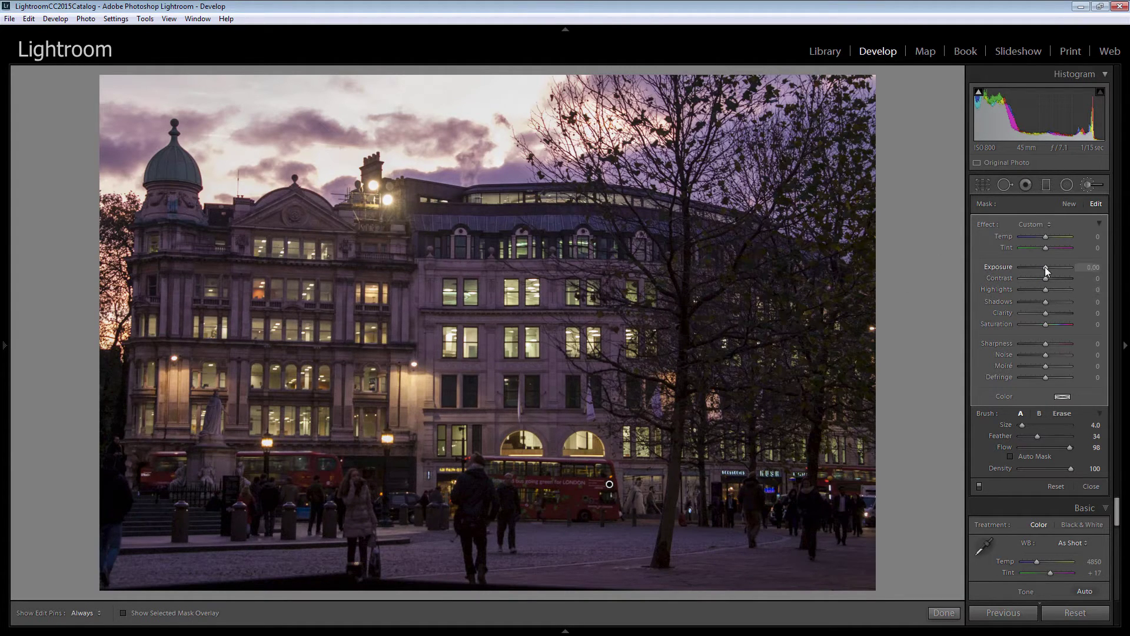
drag(1047, 267, 1047, 268)
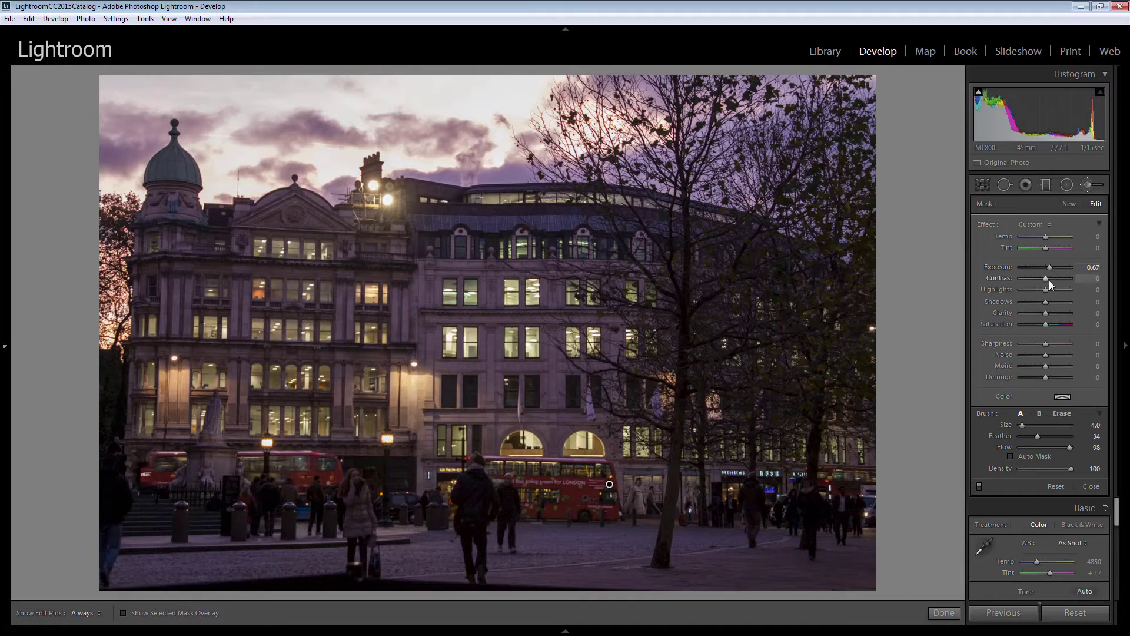
drag(1051, 279, 1052, 281)
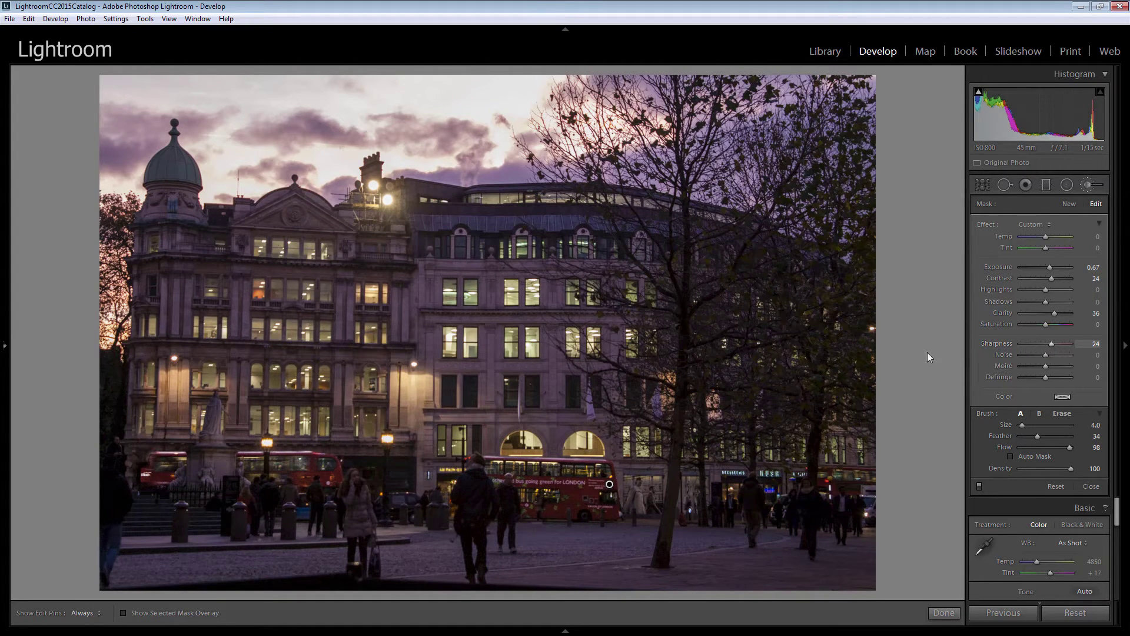
click(944, 612)
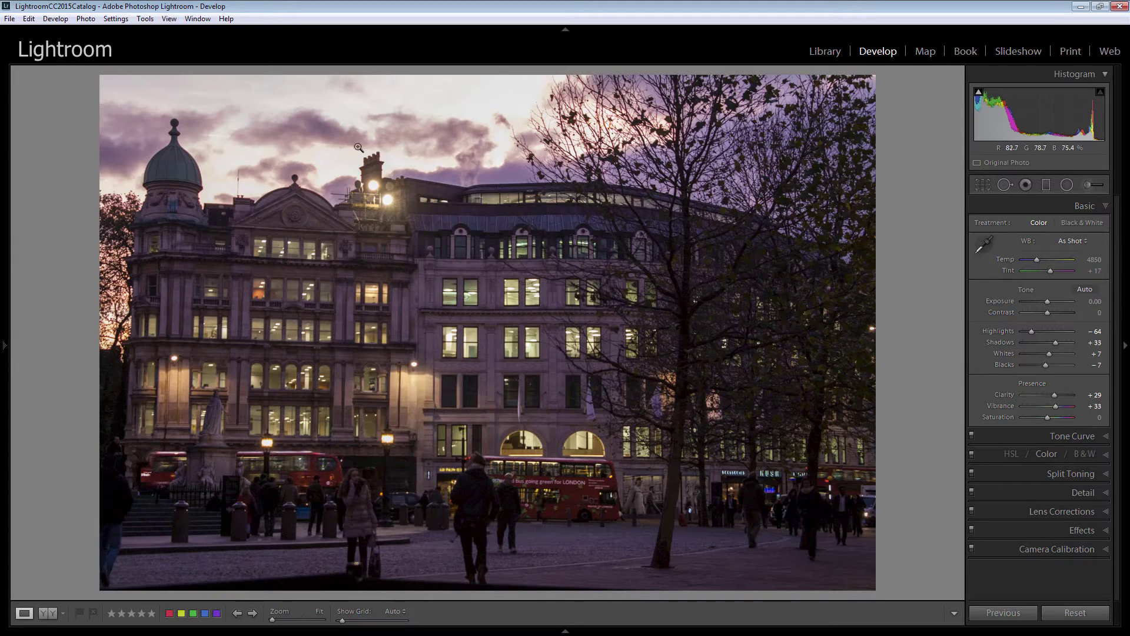
Drag a graduated filter down from the sky and set Exposure -0.48, Highlights -45, Shadows -38.
click(1046, 184)
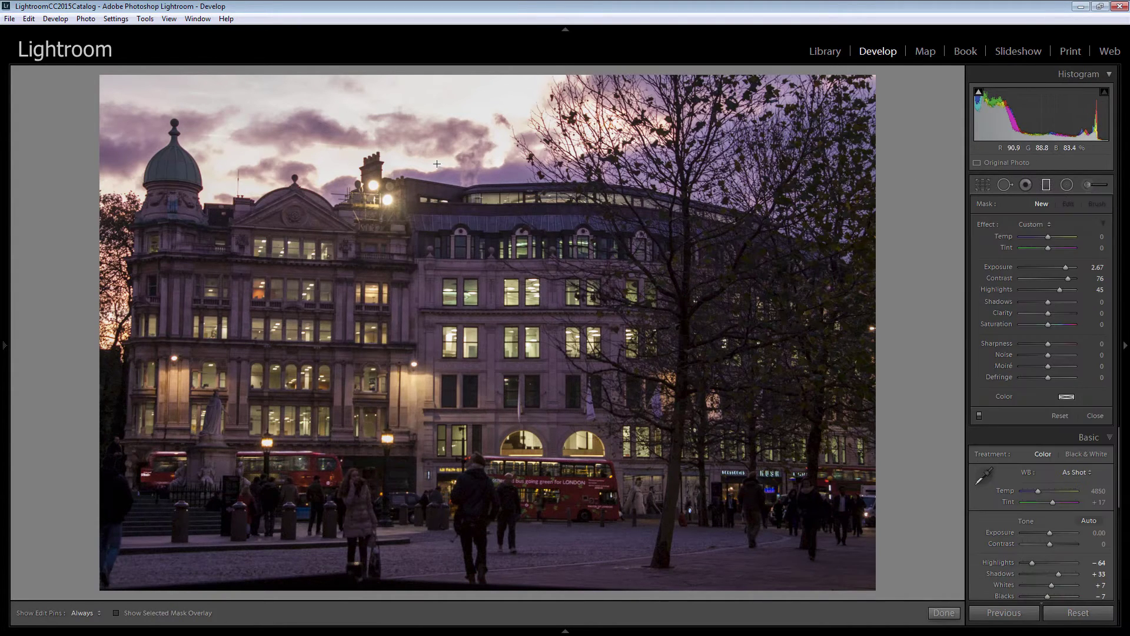
mouse_move(468, 172)
mouse_down()
mouse_move(462, 237)
mouse_move(459, 221)
mouse_up()
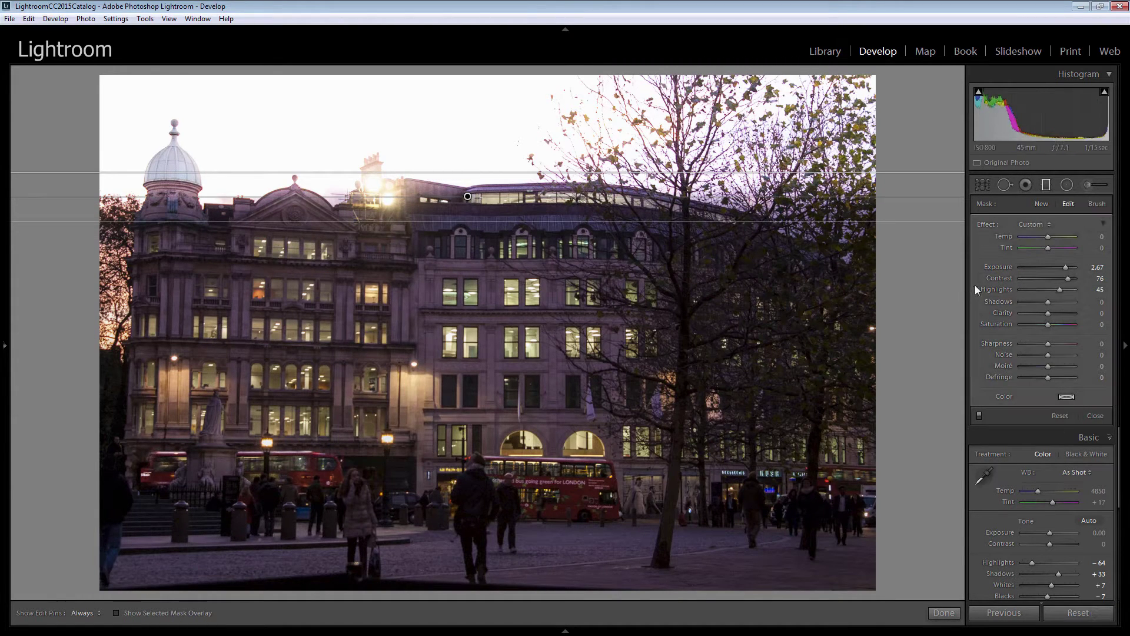
double_click(983, 223)
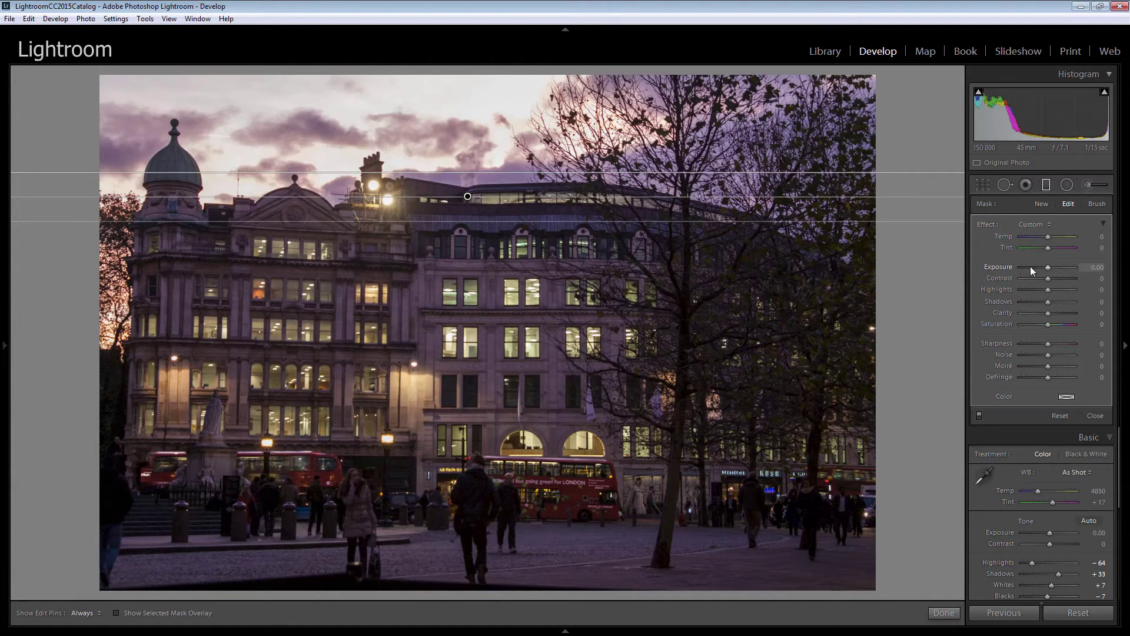
drag(1048, 267, 1034, 293)
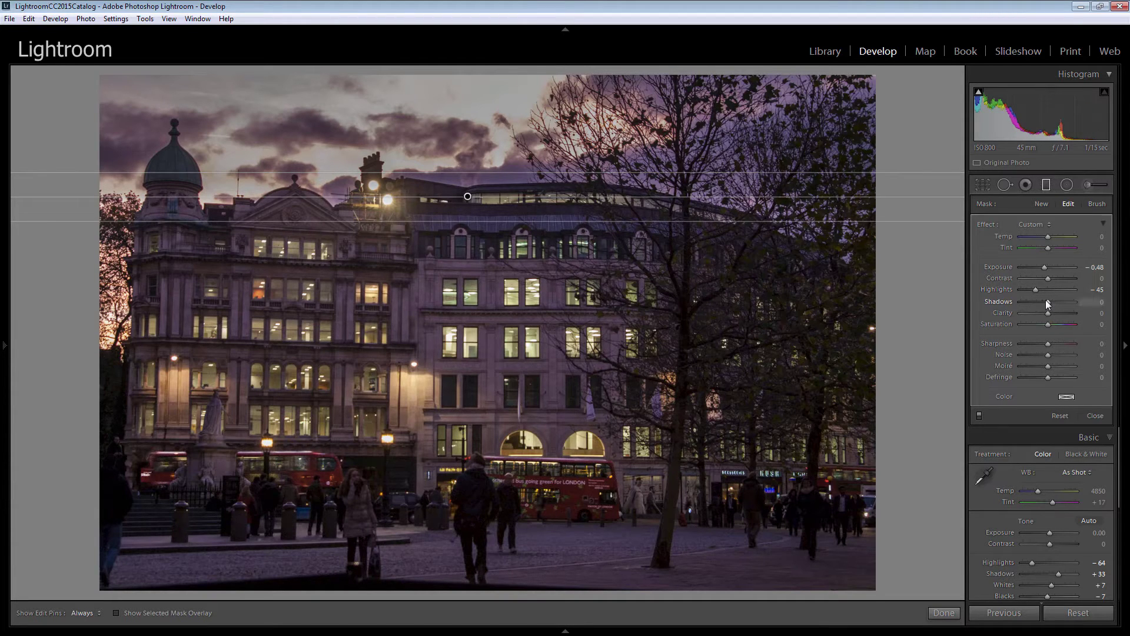
drag(1046, 301, 1026, 302)
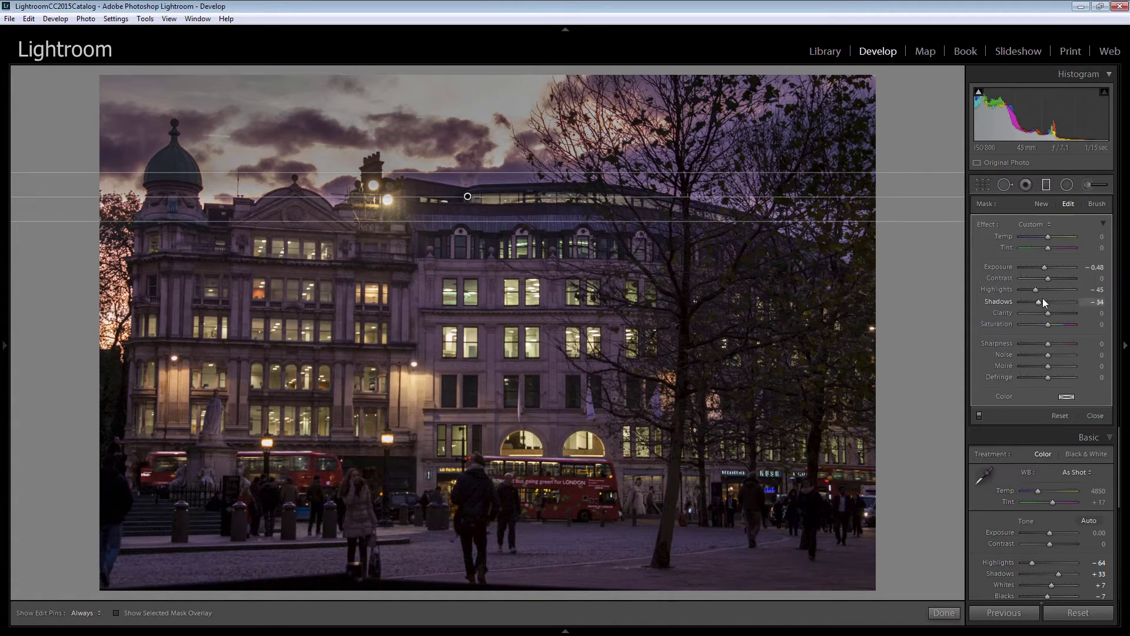
drag(1040, 301, 1039, 302)
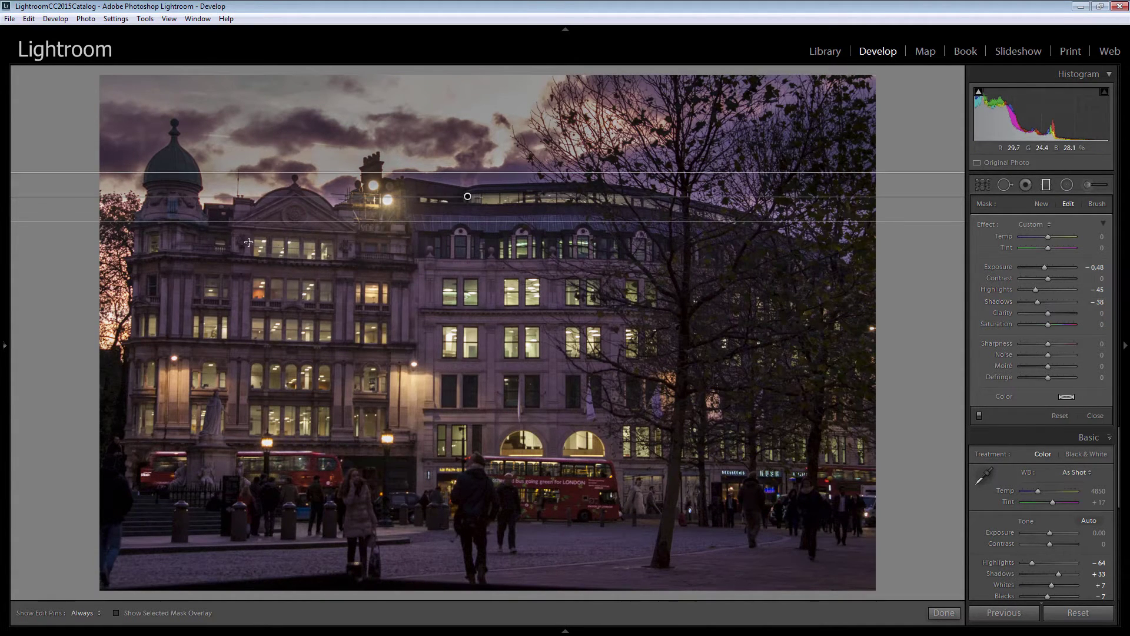
Switch the graduated filter's mask brush to Erase with Auto Mask turned on.
click(1098, 203)
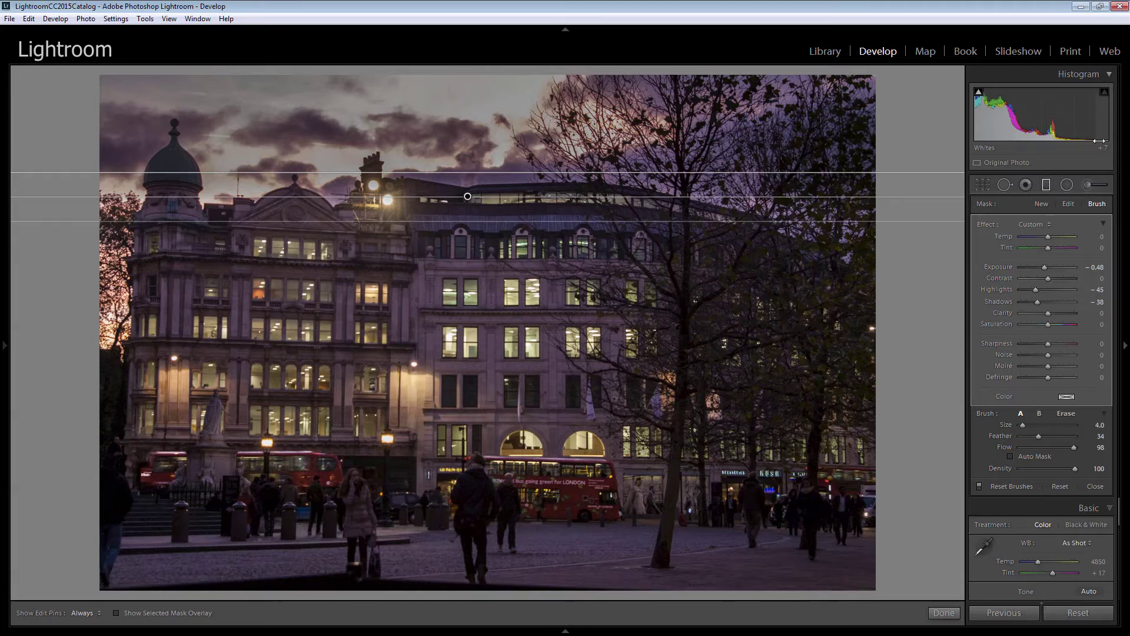
click(1066, 414)
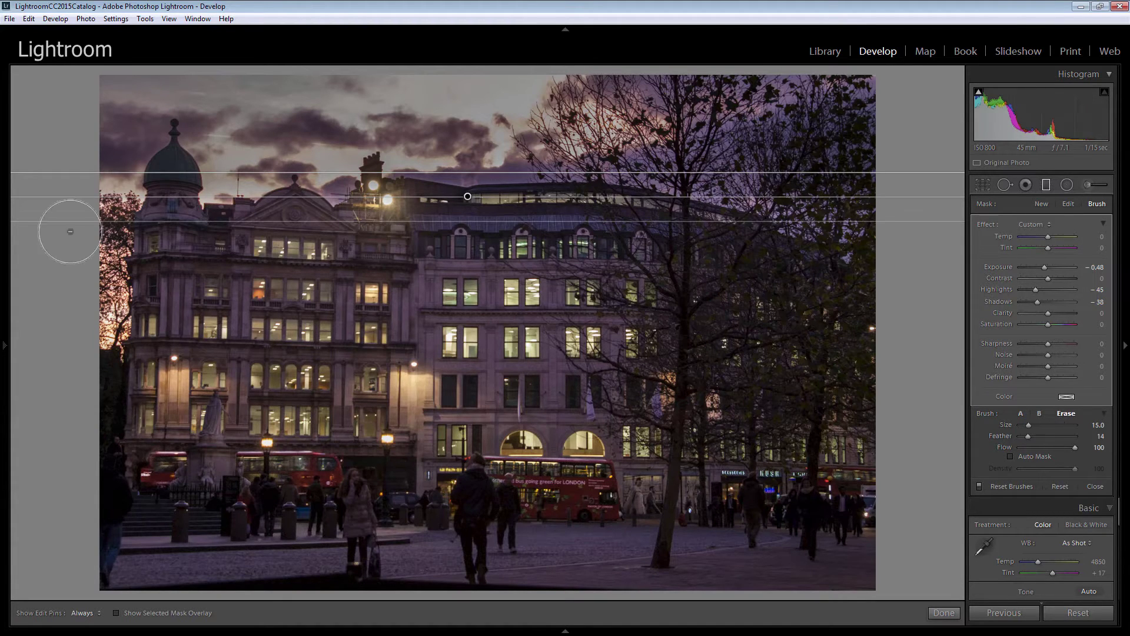
scroll(167, 185, down, 5)
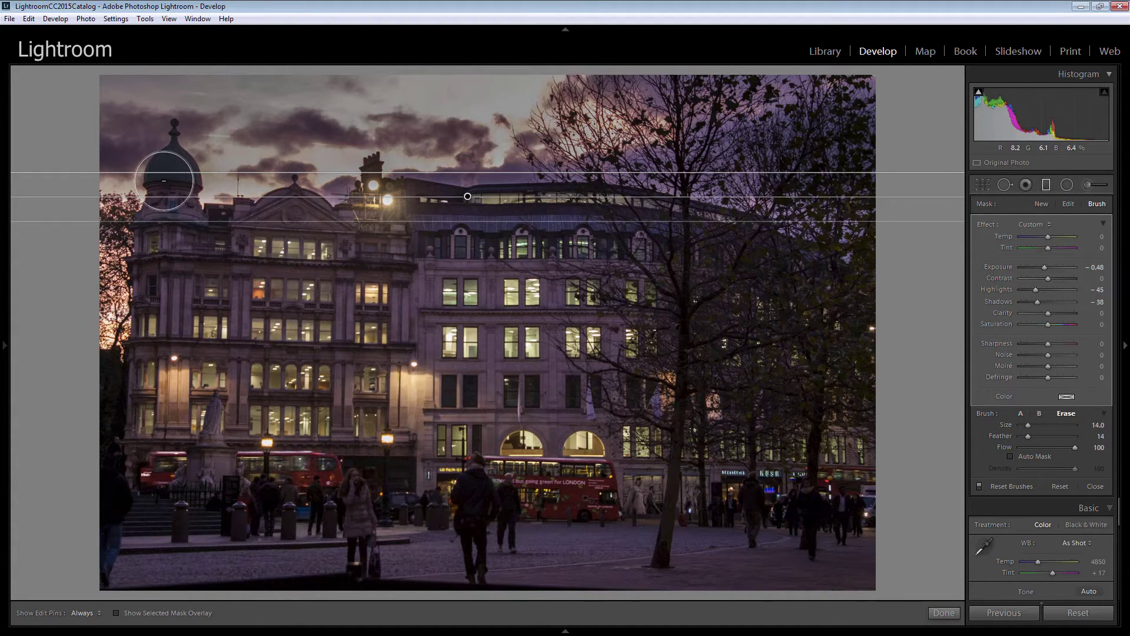
click(1010, 457)
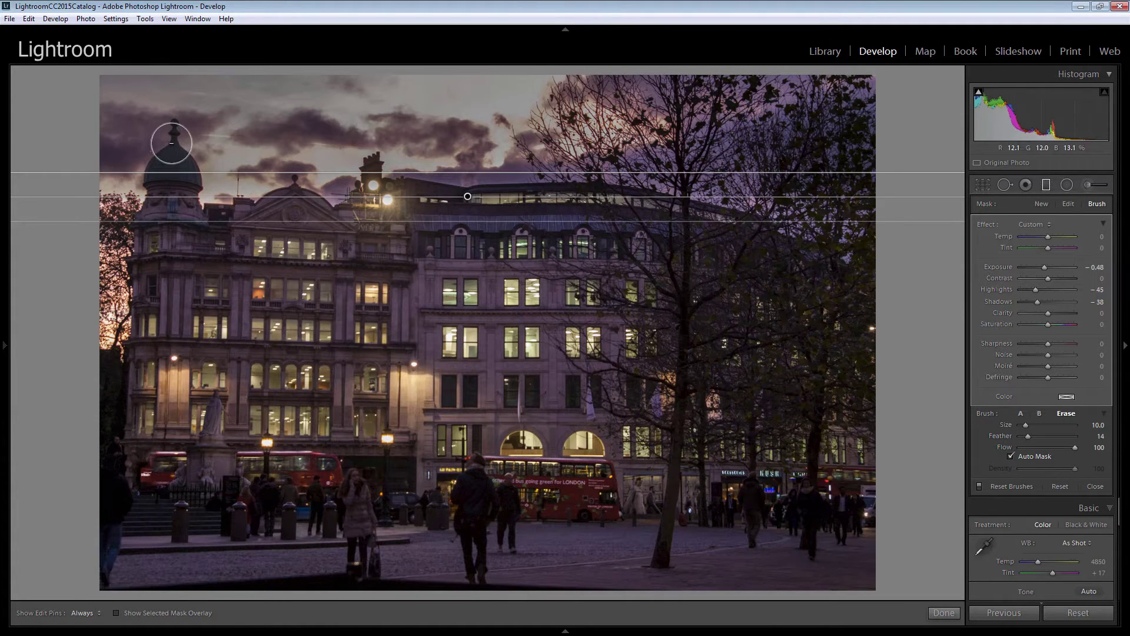
Erase the sky darkening from the domed tower on the left and close the filter with Done.
key(h)
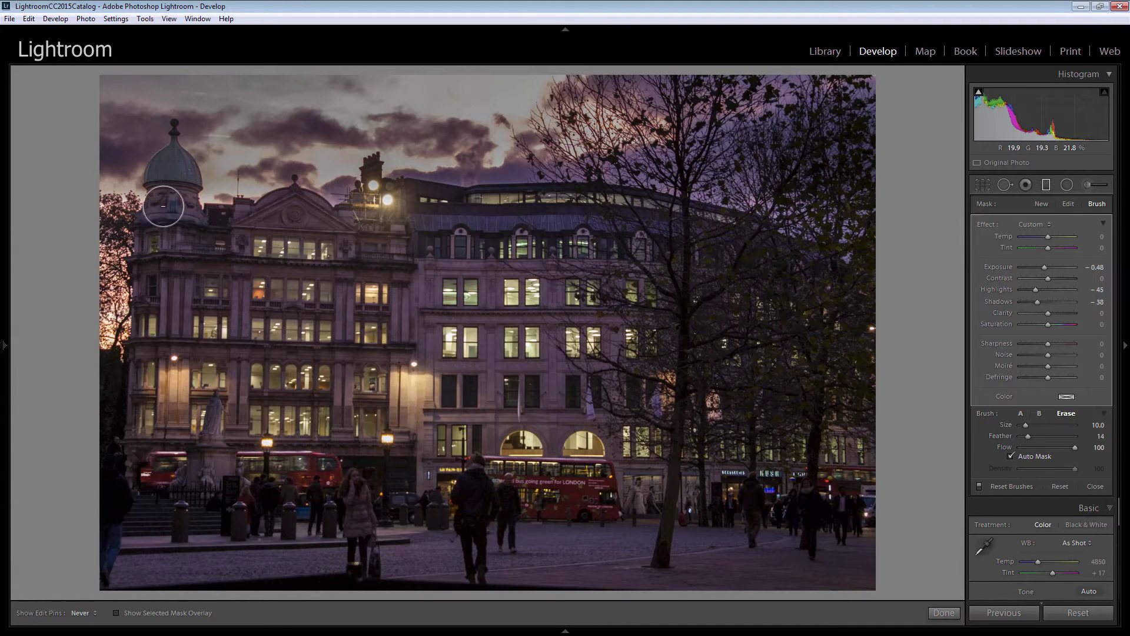
key(h)
mouse_move(175, 147)
mouse_down()
mouse_move(172, 119)
mouse_move(165, 152)
mouse_up()
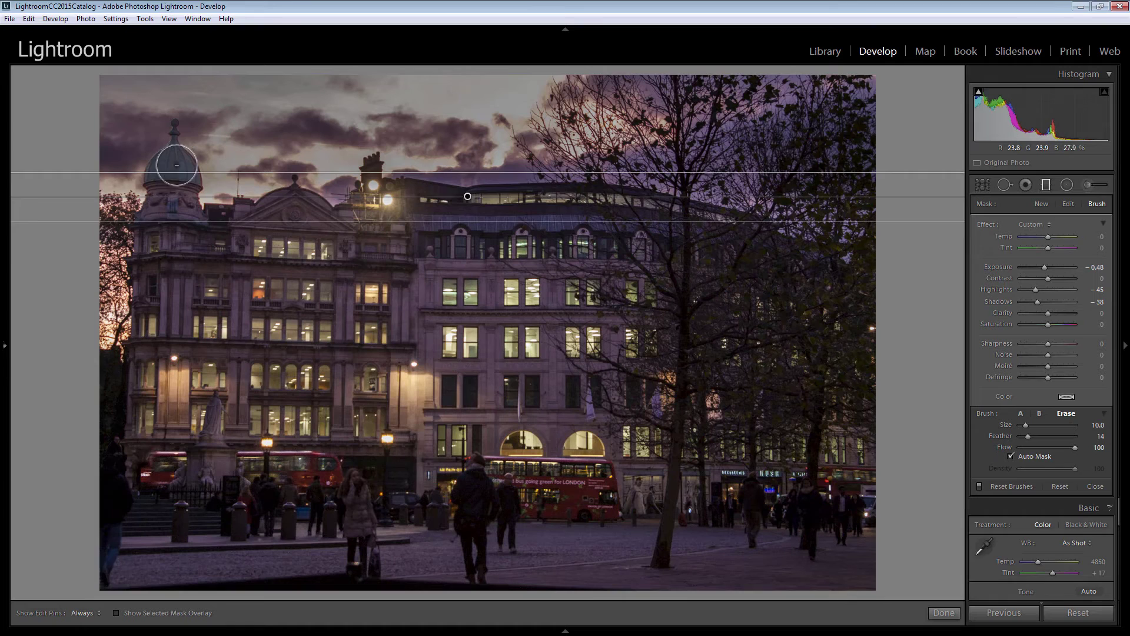
key(h)
key(h)
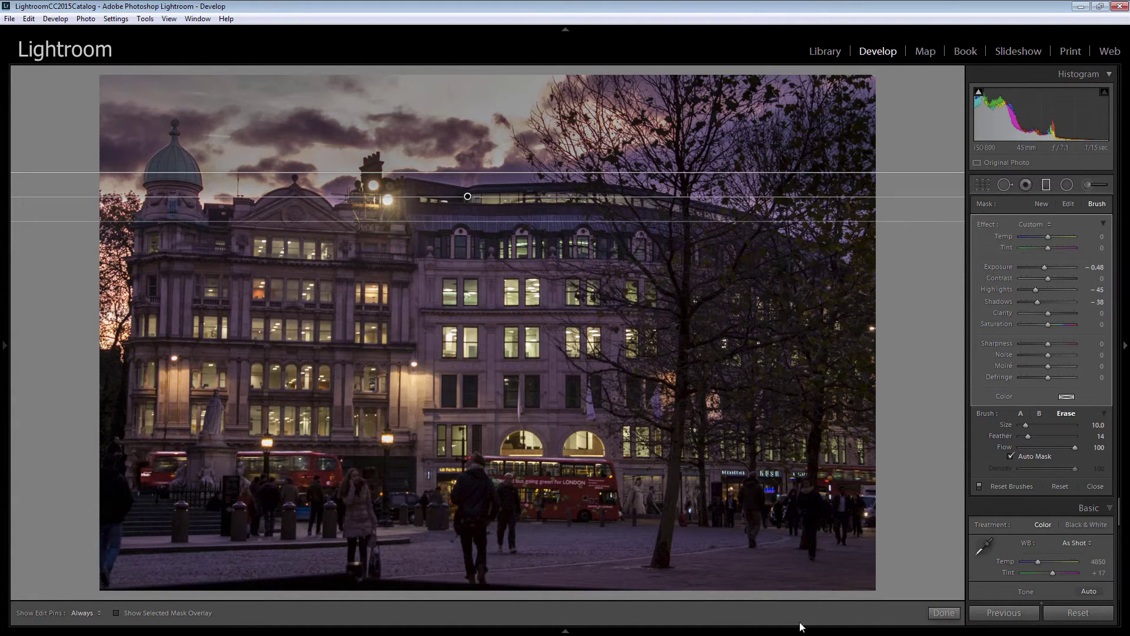
click(943, 612)
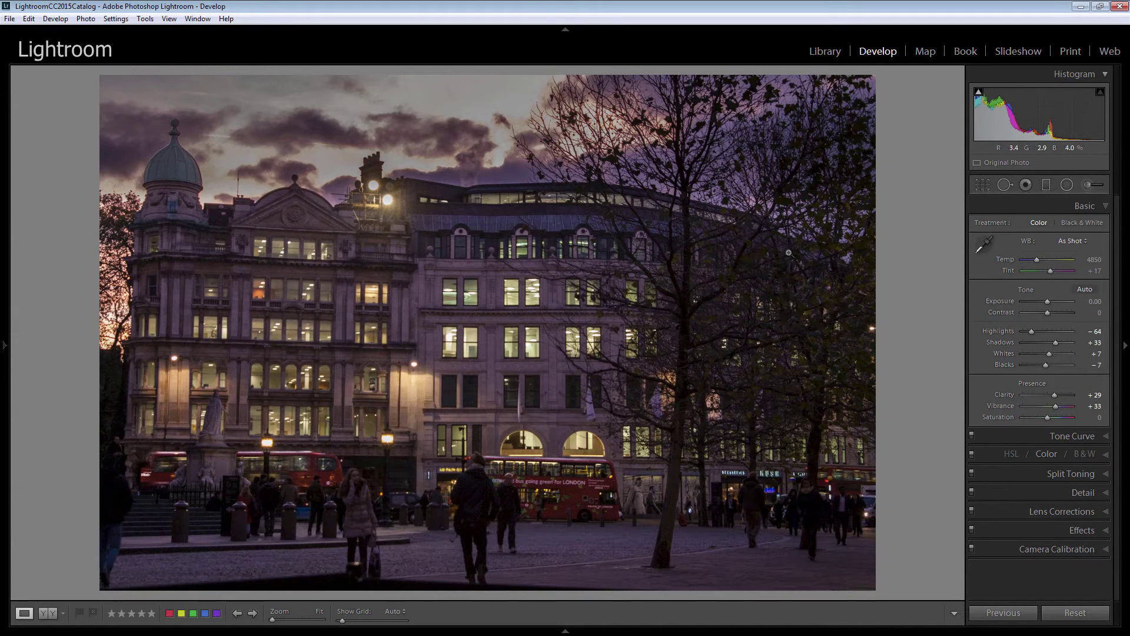
Drag a second graduated filter up from the bottom and reset it, then set Exposure -1.36 and Shadows -54.
click(1045, 186)
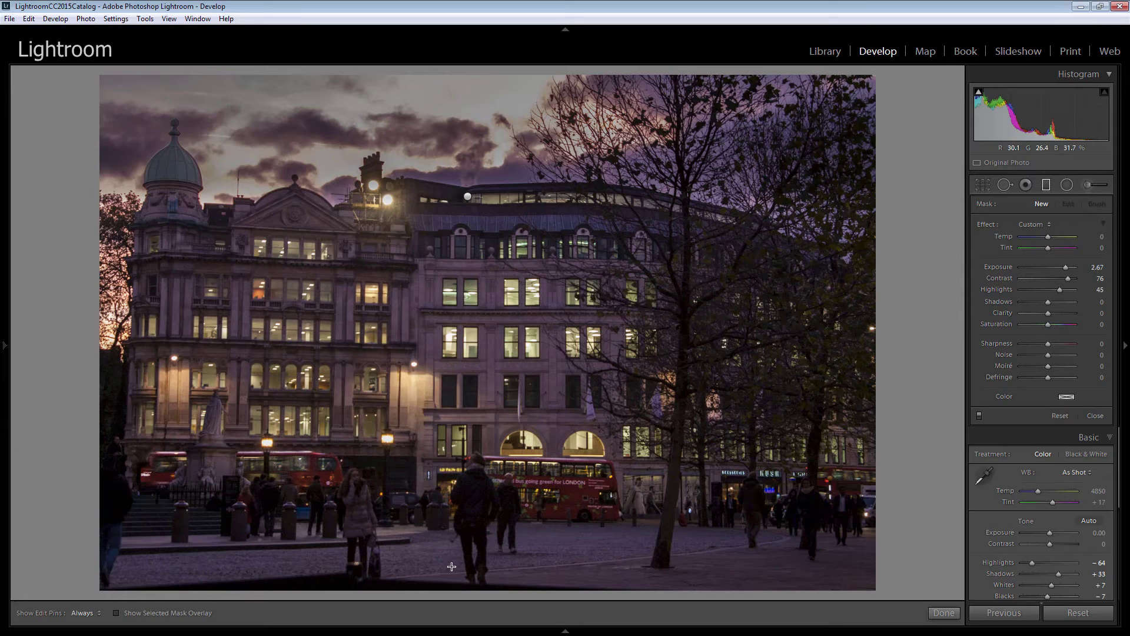
drag(460, 564, 458, 520)
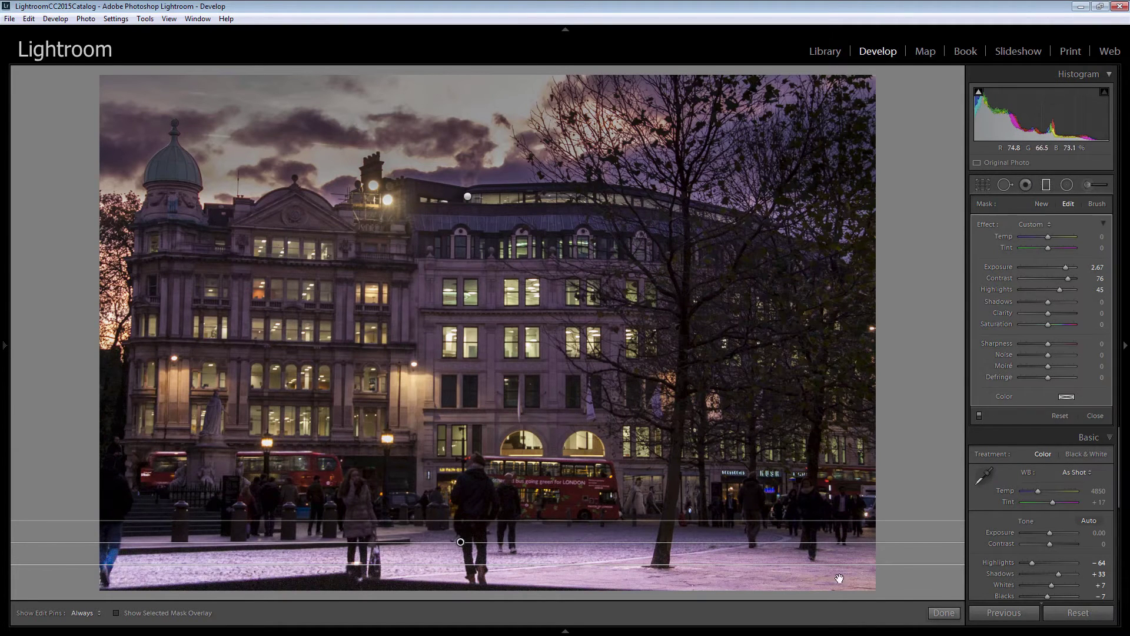
double_click(986, 224)
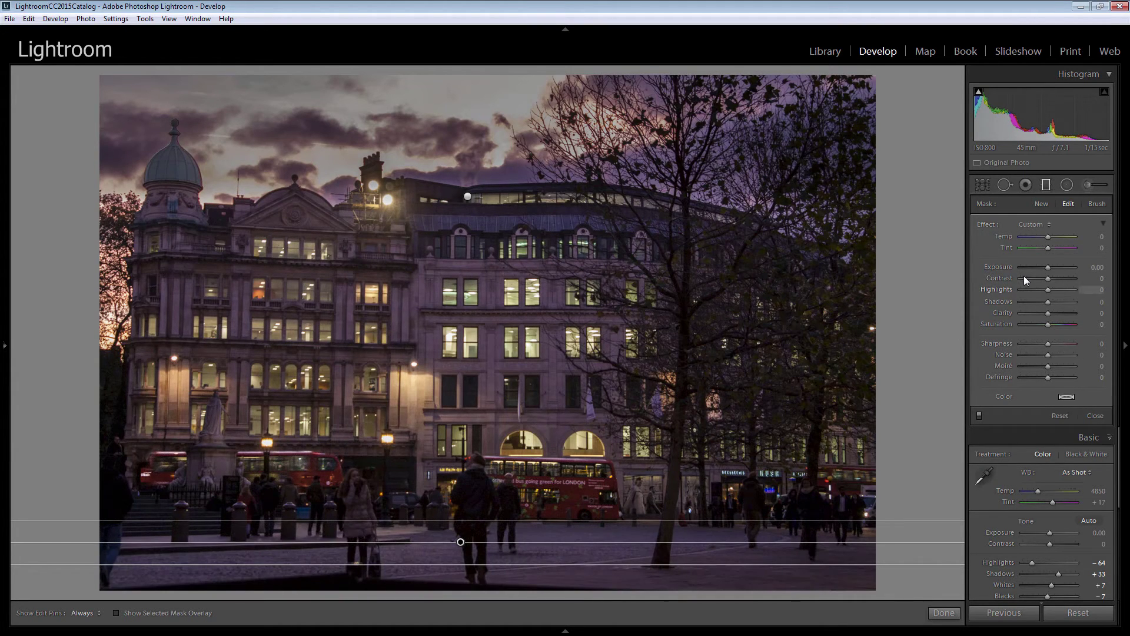
drag(1045, 265, 1037, 271)
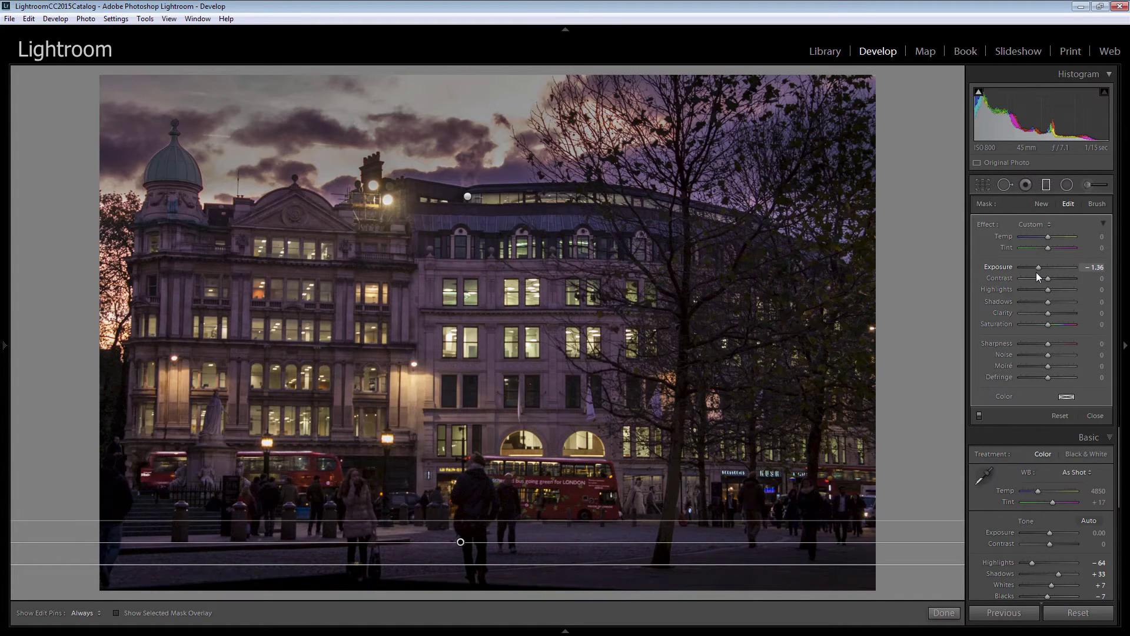
drag(1048, 302, 1034, 303)
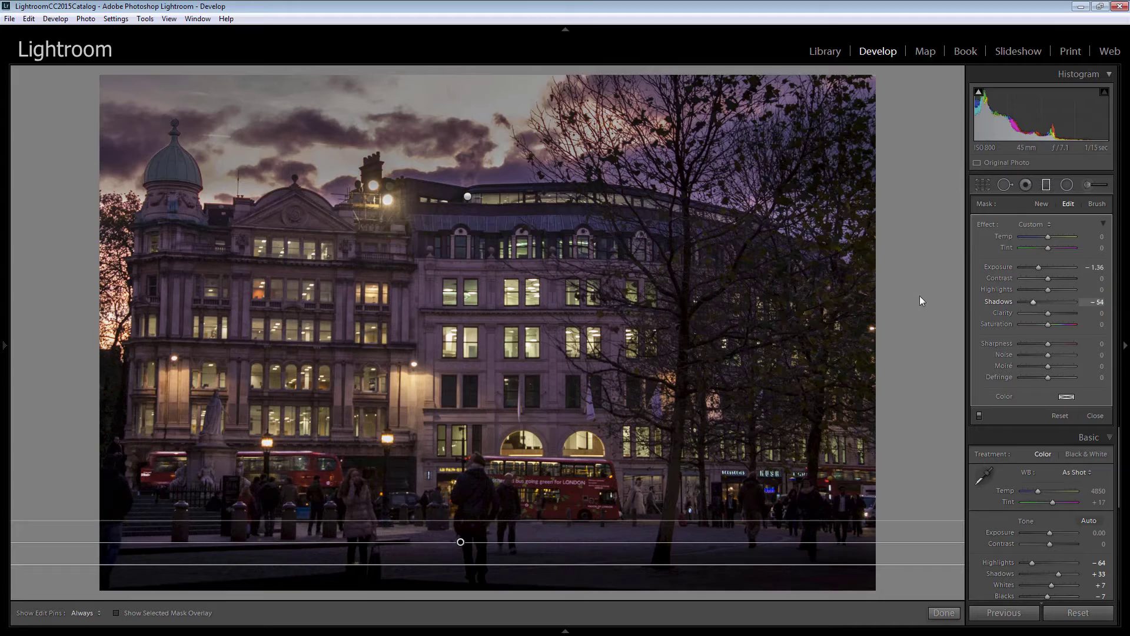
click(942, 612)
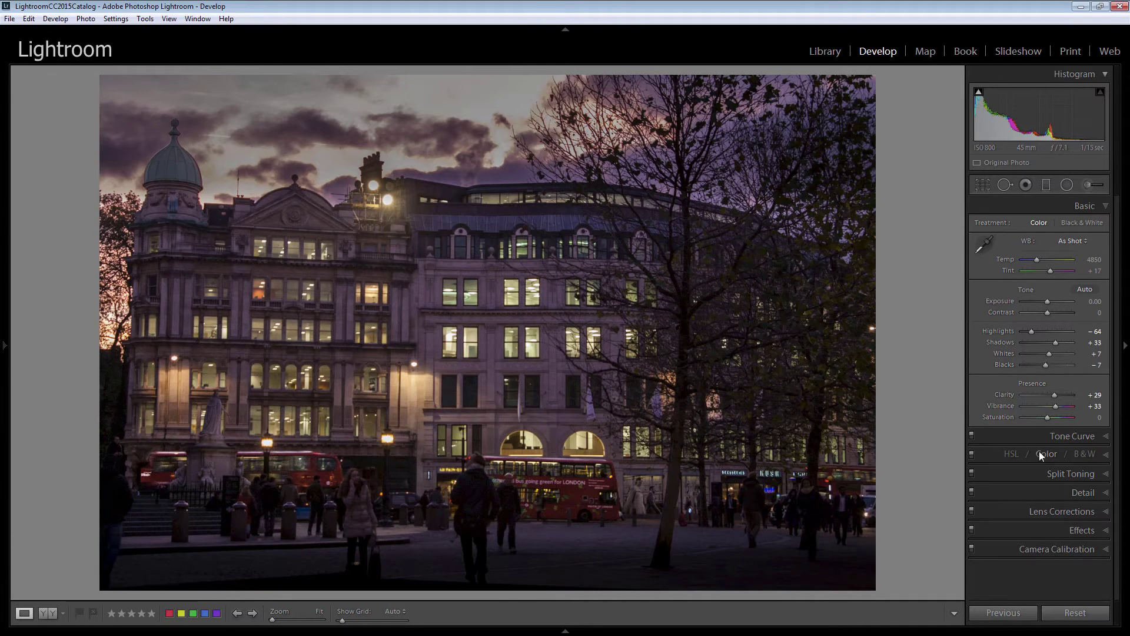
In the Detail panel, set sharpening Amount 100, Radius 1.5 and Detail 21.
click(1111, 493)
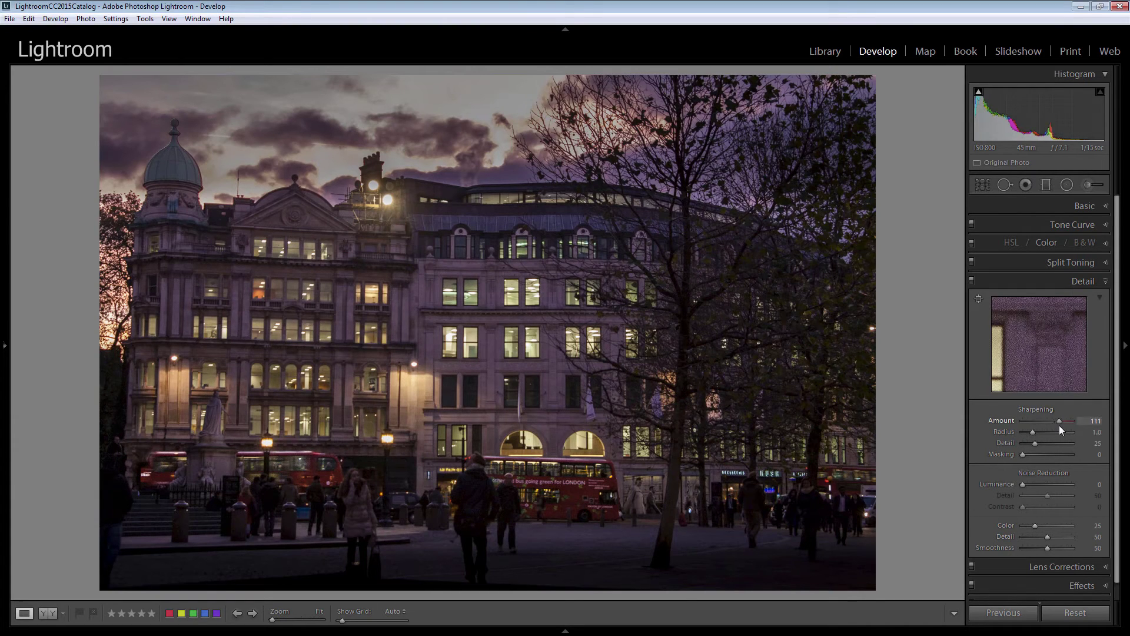
drag(1058, 425, 1055, 424)
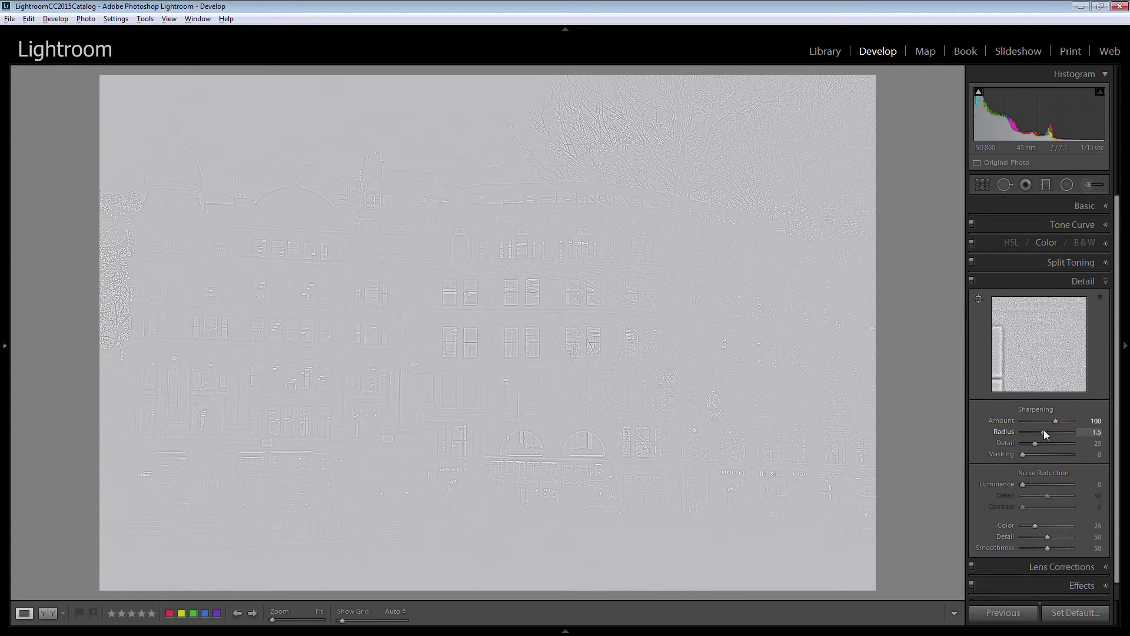
drag(1044, 430, 1030, 443)
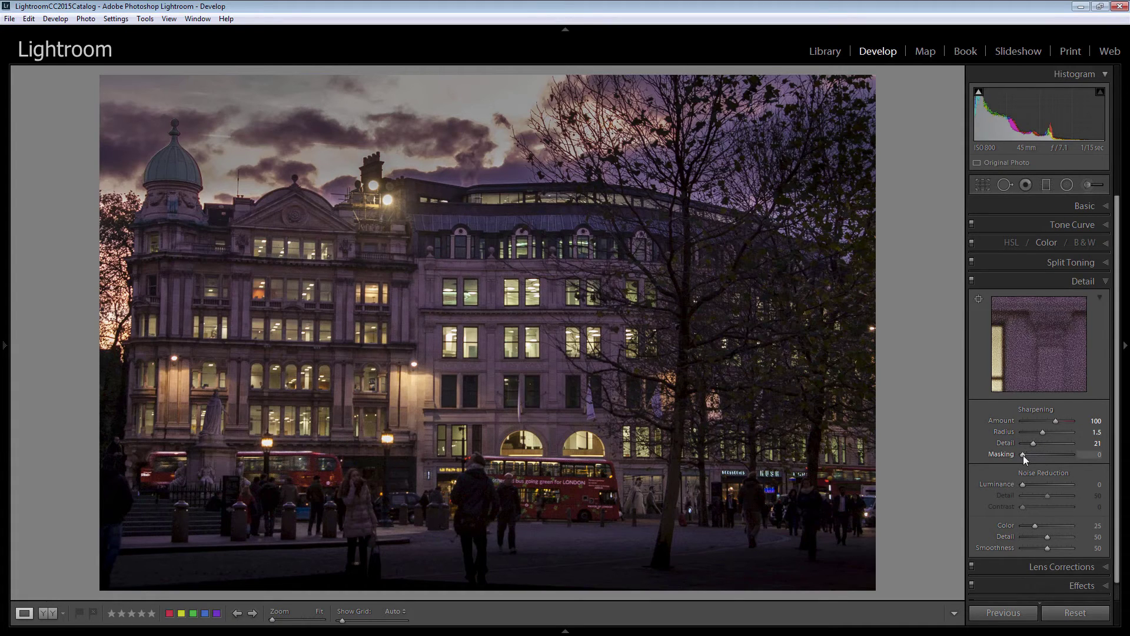
Alt-drag the sharpening Masking slider to 69 while previewing the edge mask.
key(alt)
drag(1023, 455, 1057, 457)
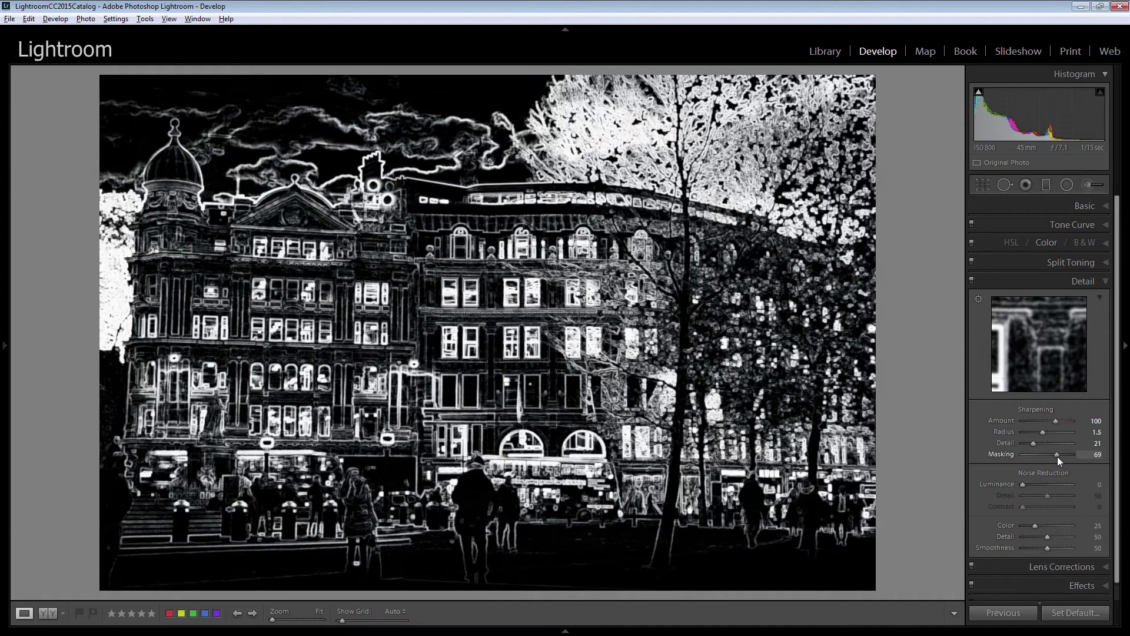
drag(1057, 457, 1057, 456)
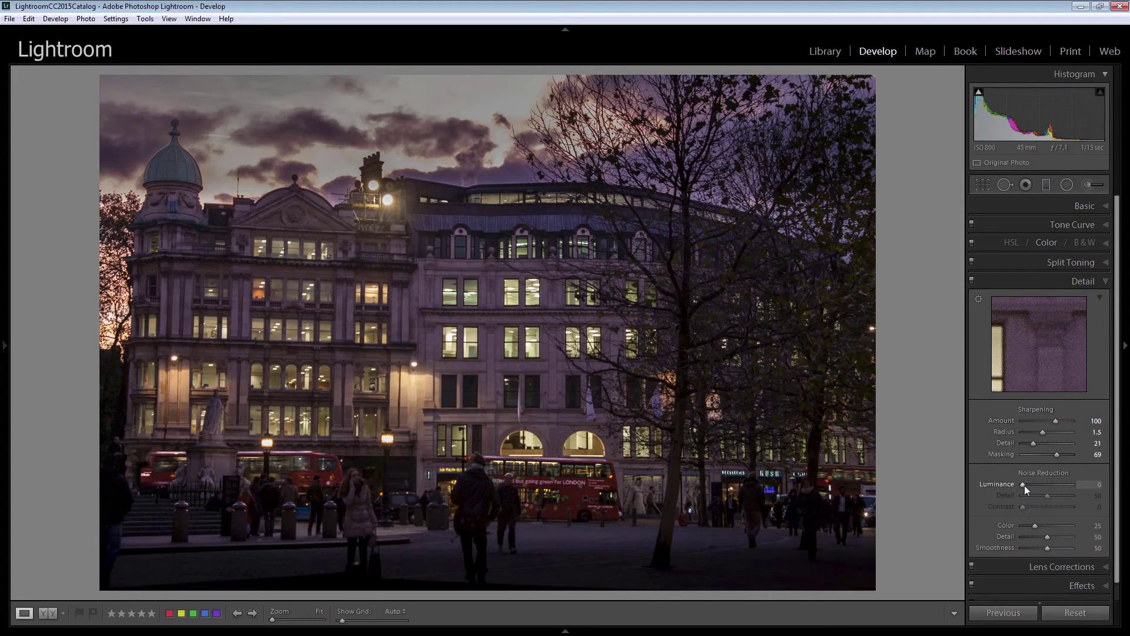
At 1:1 zoom, set Luminance noise reduction to 38 and sharpening Amount to 102, then refit the photo.
click(523, 352)
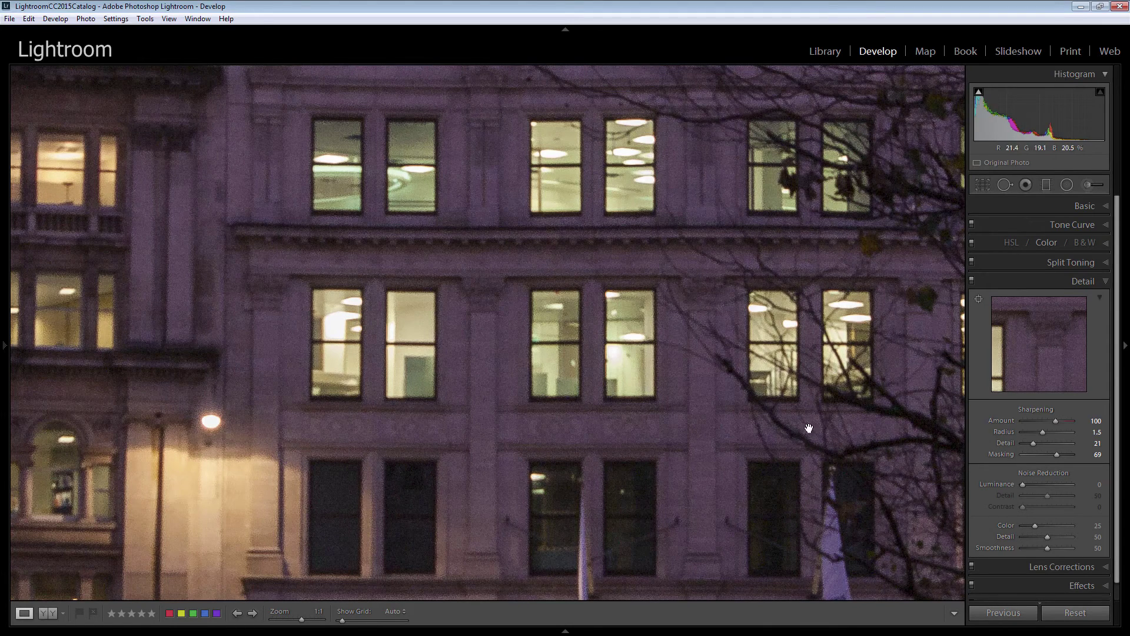
drag(1023, 485, 1027, 485)
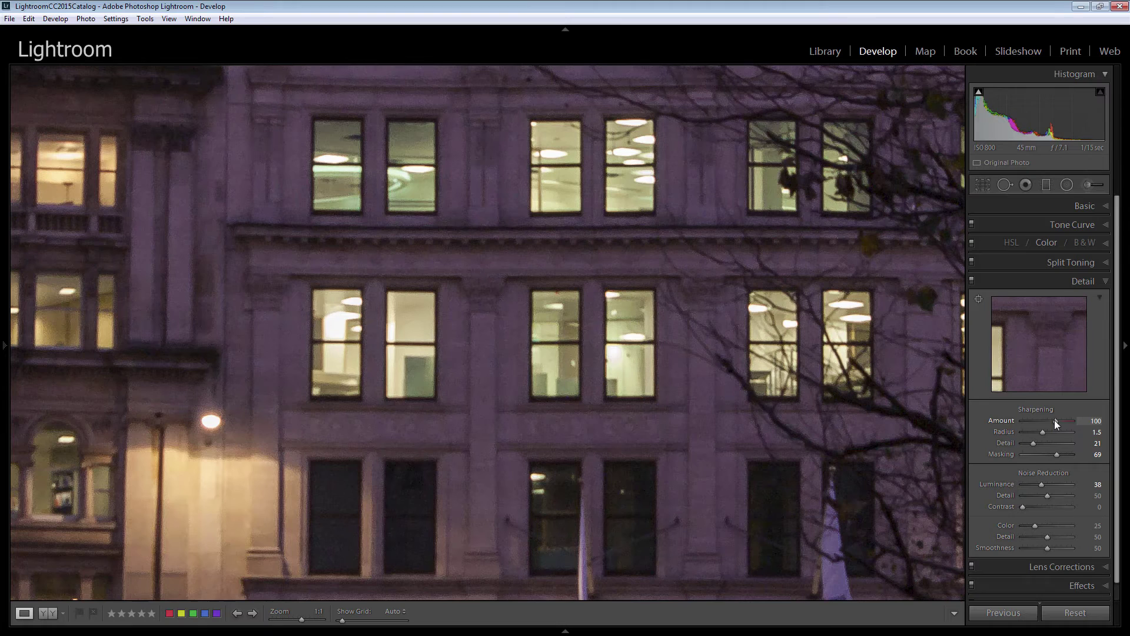
drag(1054, 422, 1053, 422)
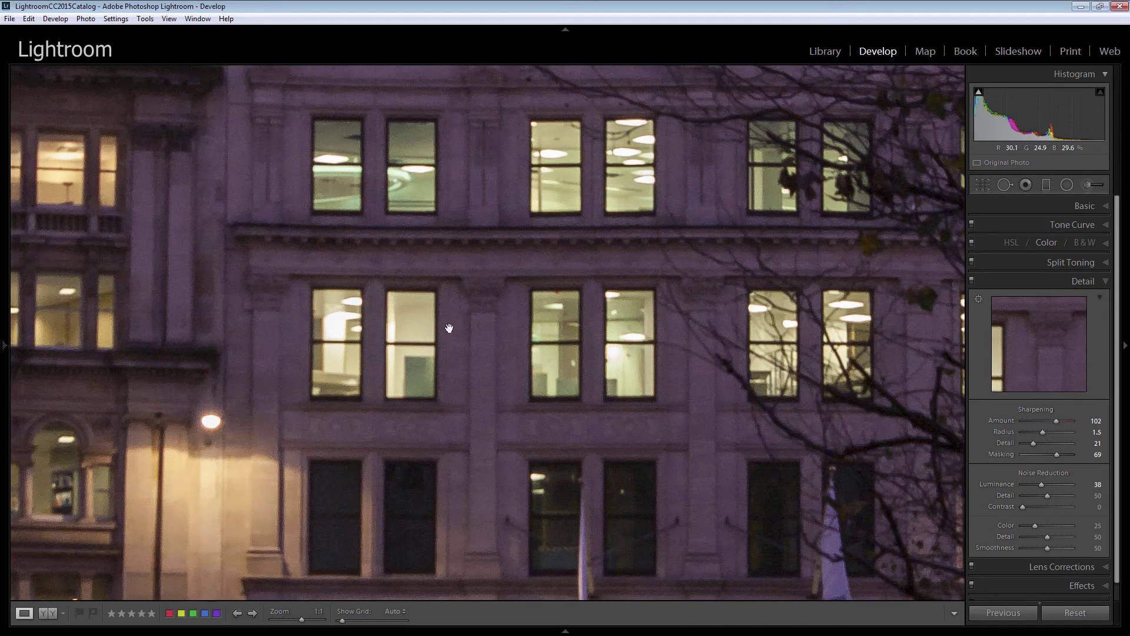
click(482, 357)
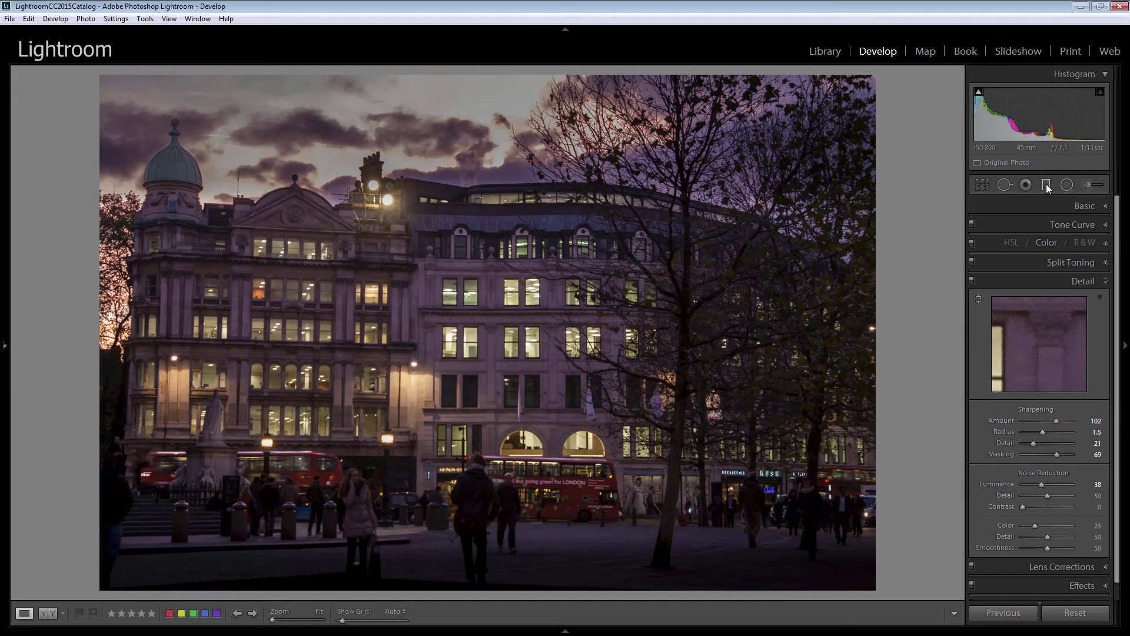
Draw a radial filter ellipse centred on the middle buildings and enable Invert Mask.
click(1067, 185)
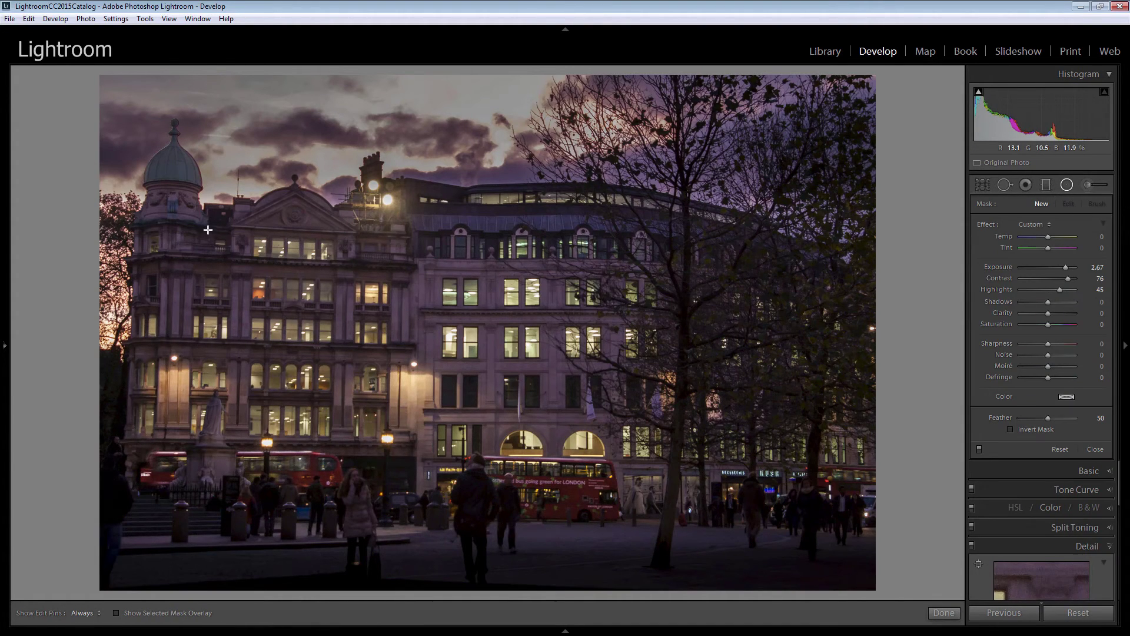
drag(351, 306, 537, 399)
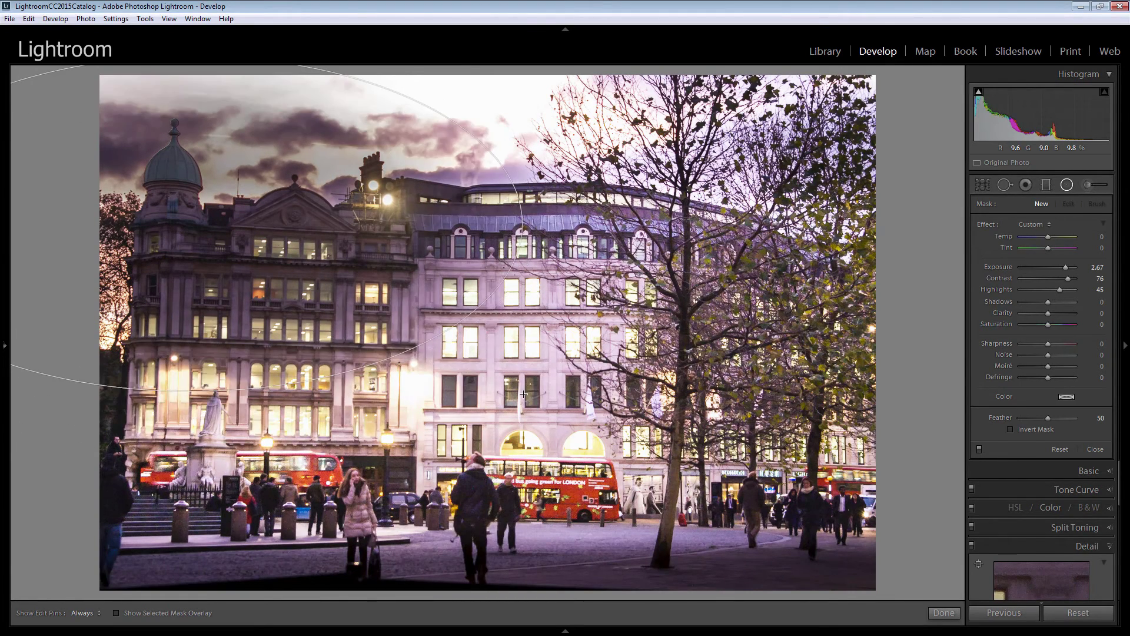
drag(524, 393, 523, 394)
mouse_move(197, 224)
mouse_down()
mouse_move(462, 330)
mouse_move(521, 373)
mouse_up()
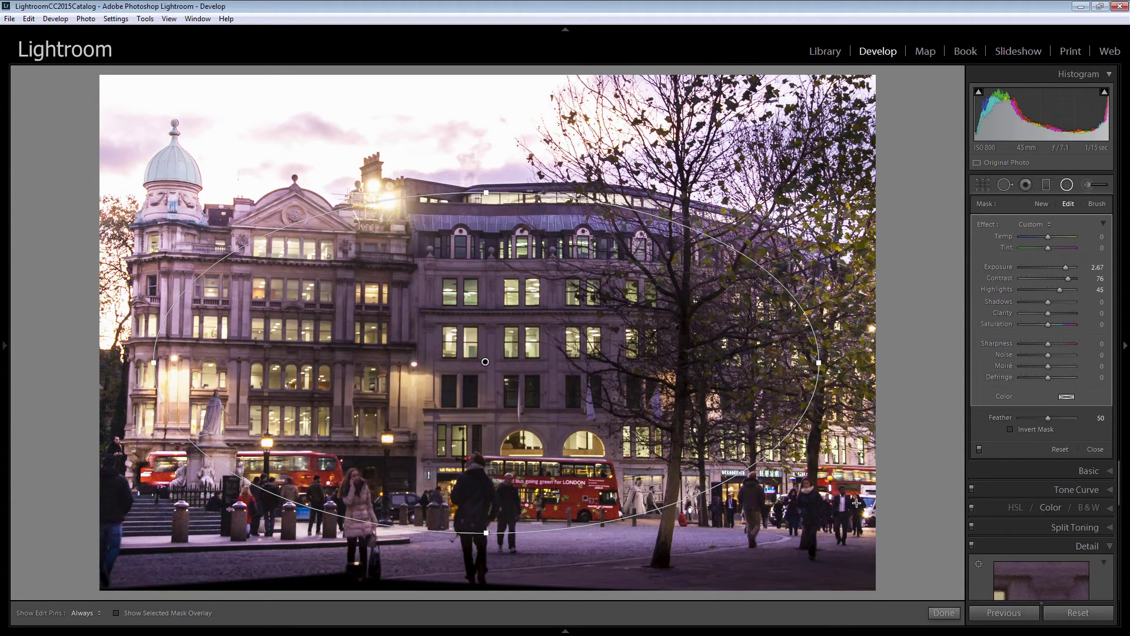
click(1010, 429)
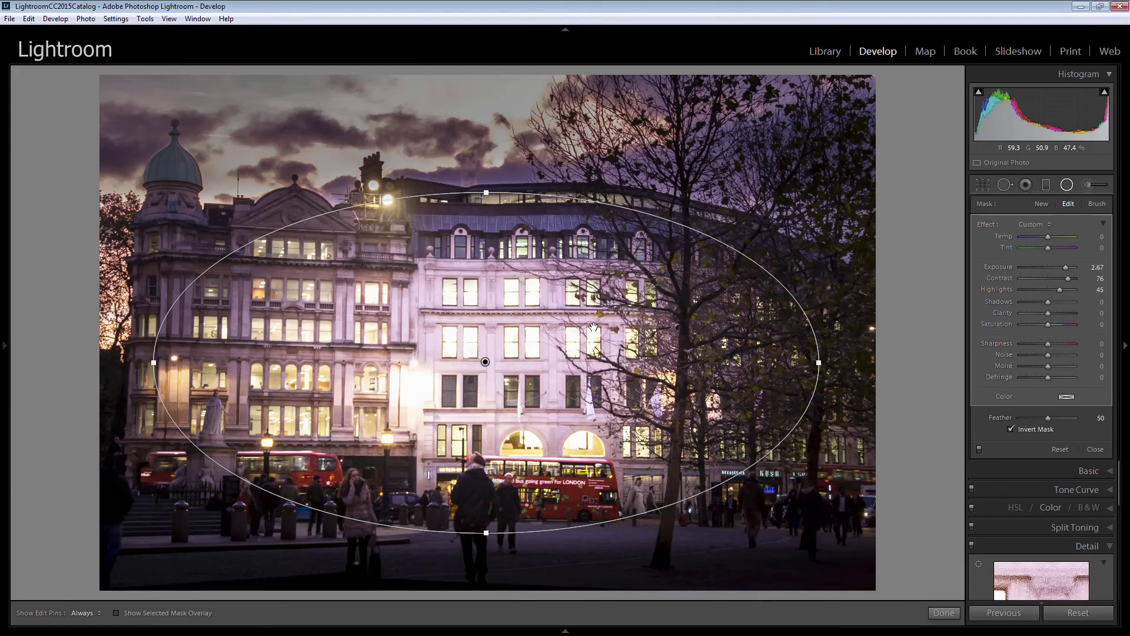
Reset the radial filter's sliders and set Feather 94 and Clarity 76.
double_click(983, 222)
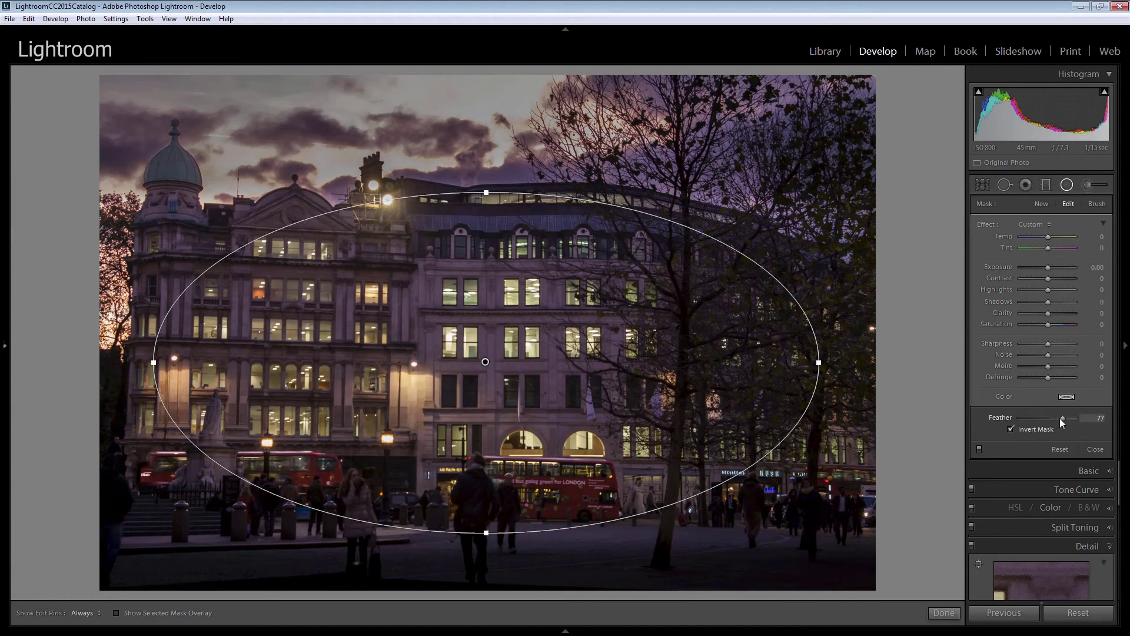
drag(1067, 418, 1071, 418)
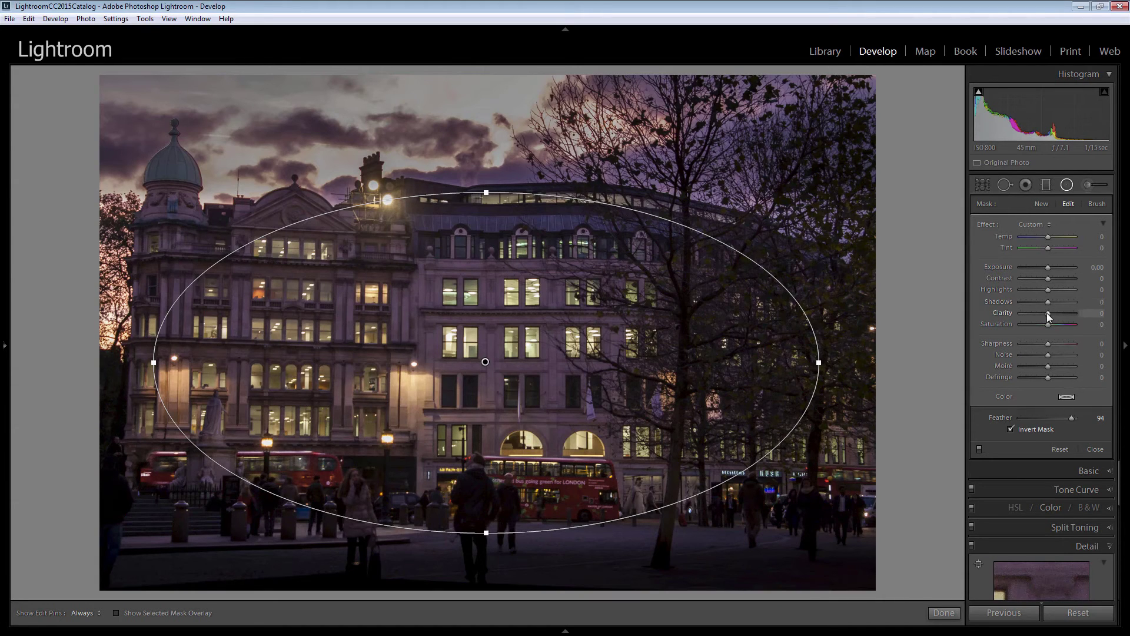
drag(1048, 312, 1070, 311)
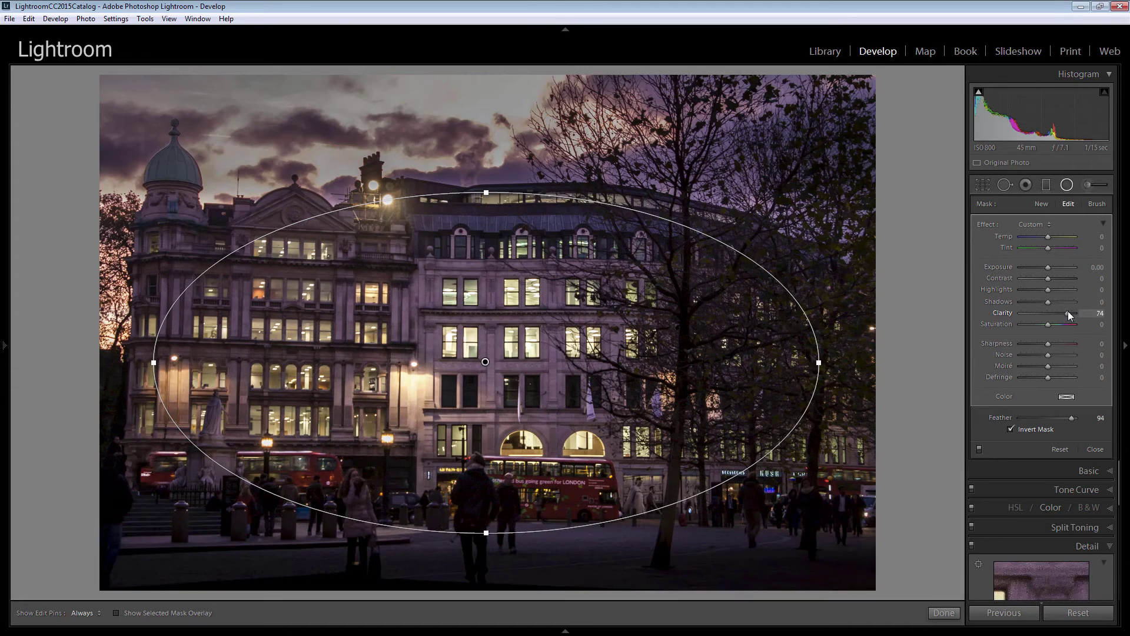
drag(1068, 313, 1069, 312)
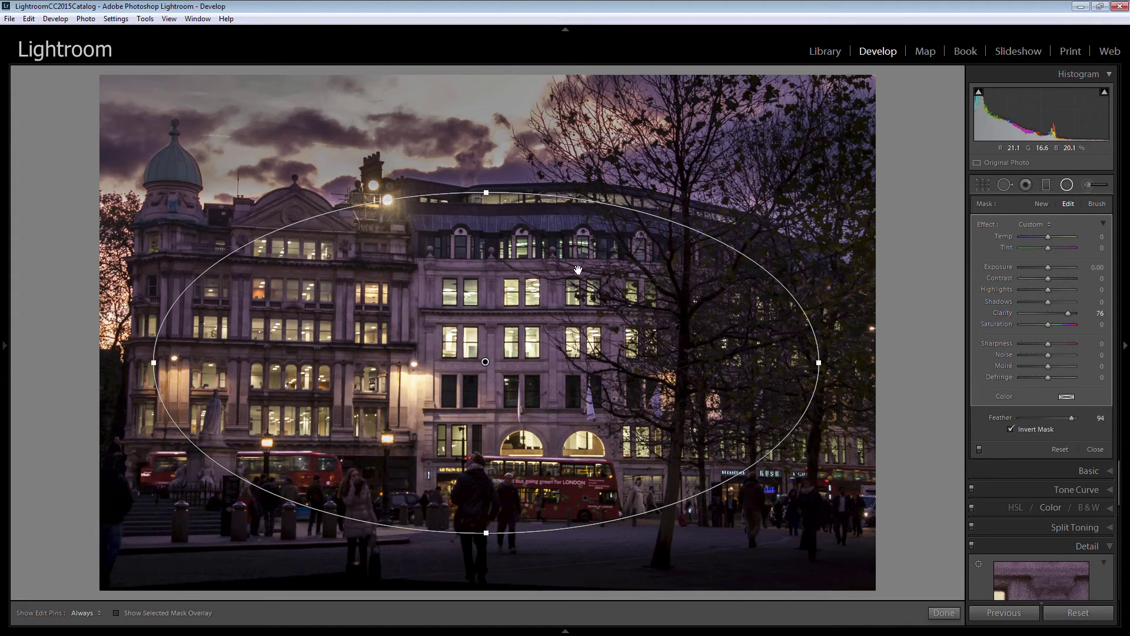
Stretch the ellipse taller and downward, shift it slightly lower, and close the filter.
drag(485, 191, 485, 186)
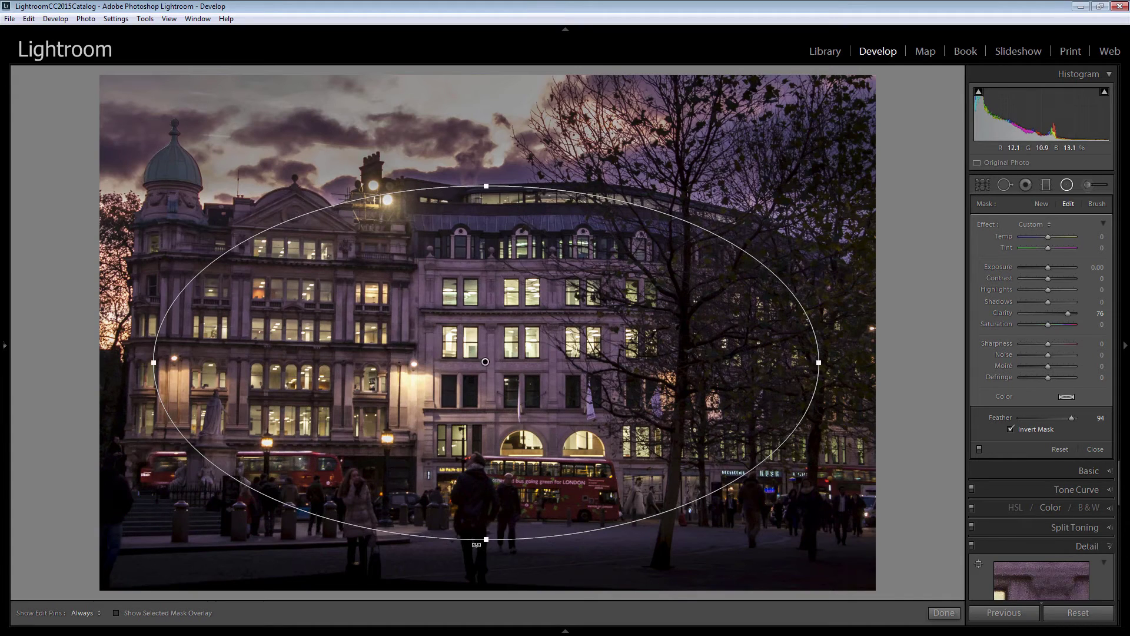
drag(486, 538, 484, 551)
drag(480, 376, 479, 381)
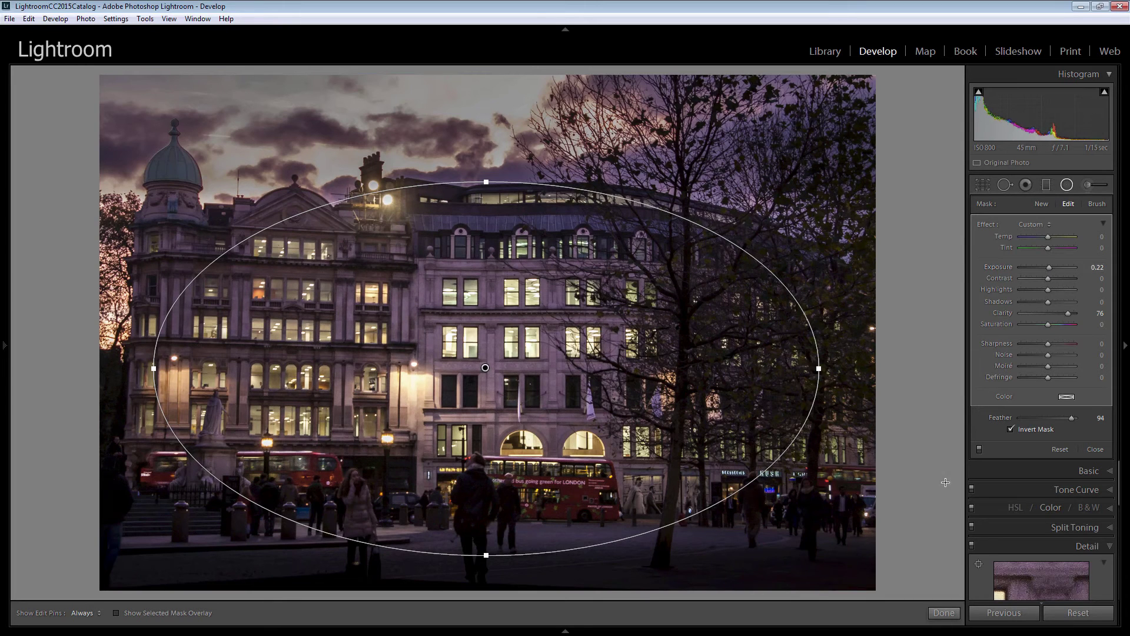
click(943, 613)
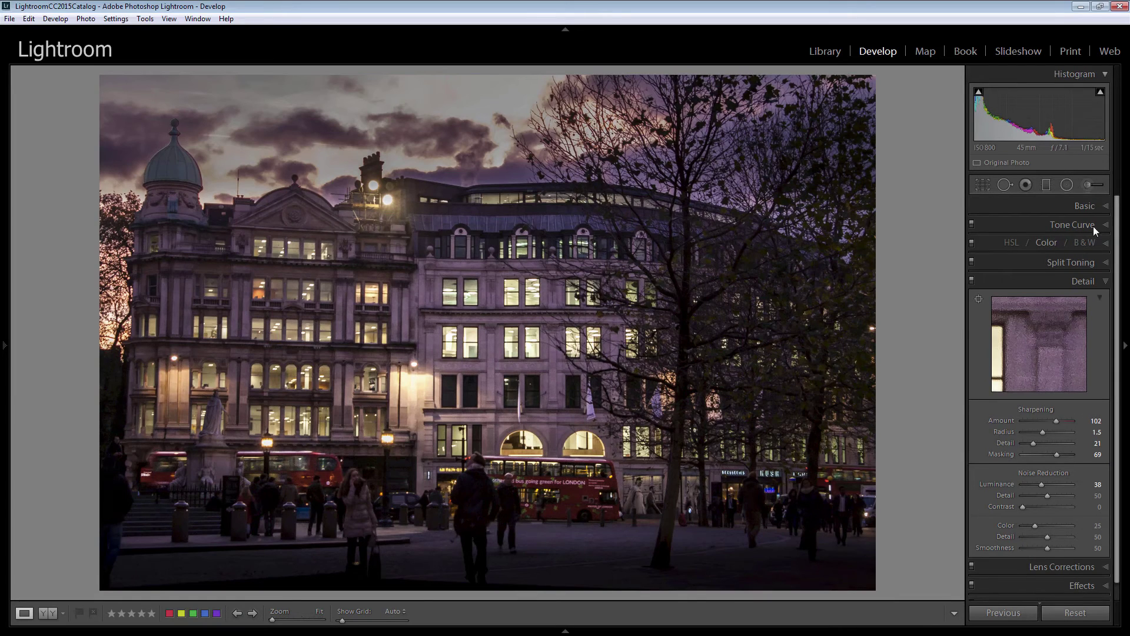
In the Basic panel, lower the white balance Tint from +17 to +7.
click(1099, 208)
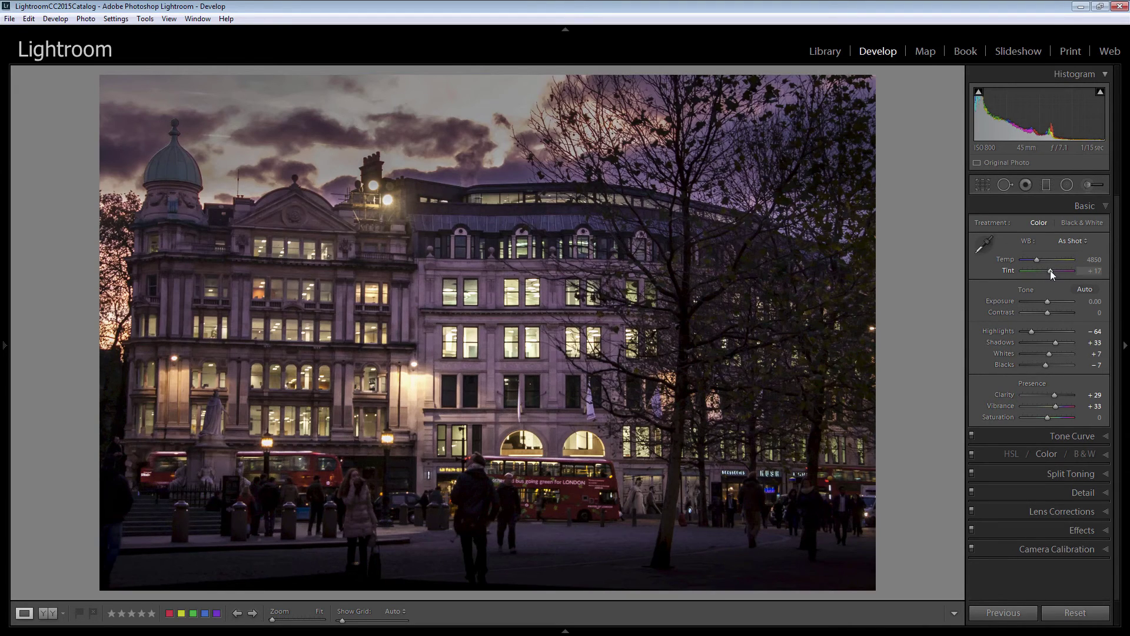
drag(1049, 270, 1049, 271)
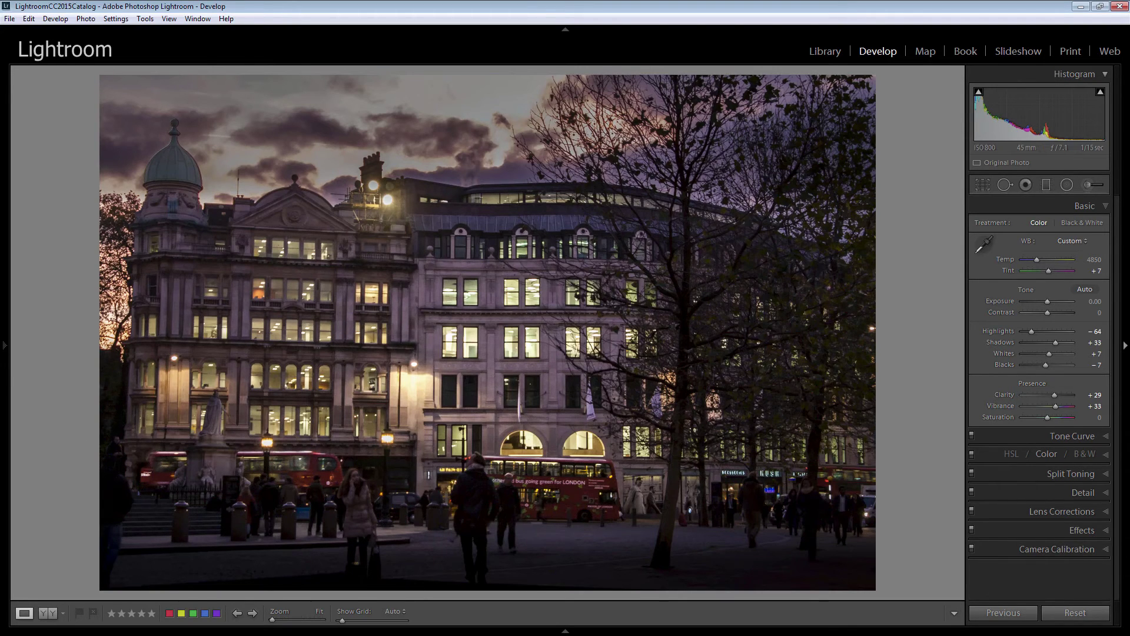
In Lens Corrections, compare the Upright Full, Auto and Off modes, and finish on Auto.
click(1109, 512)
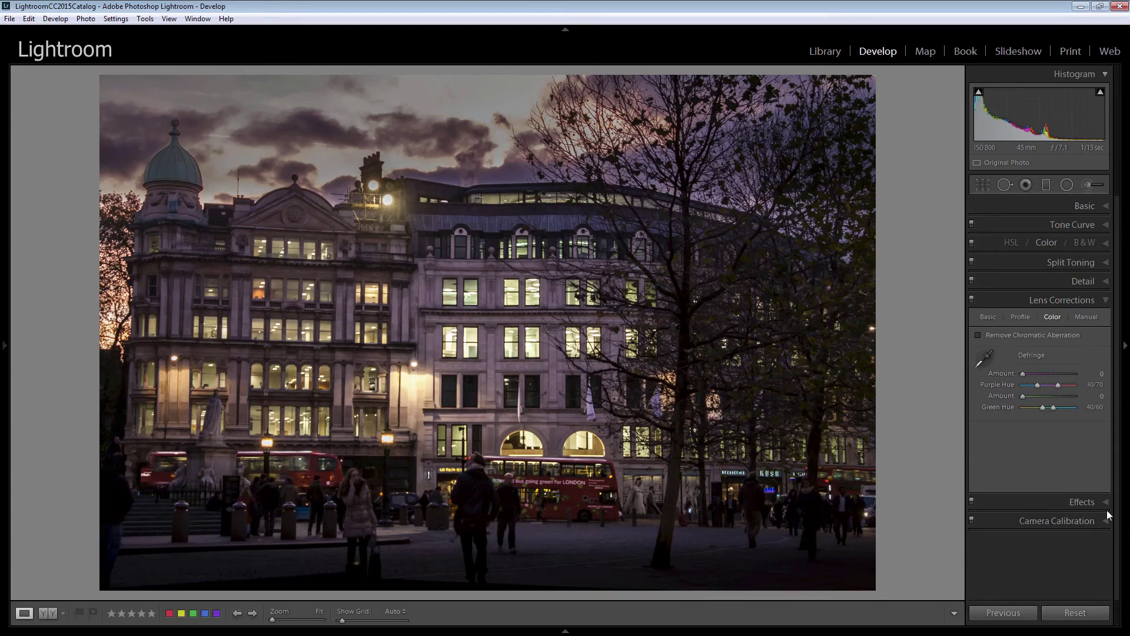
click(988, 316)
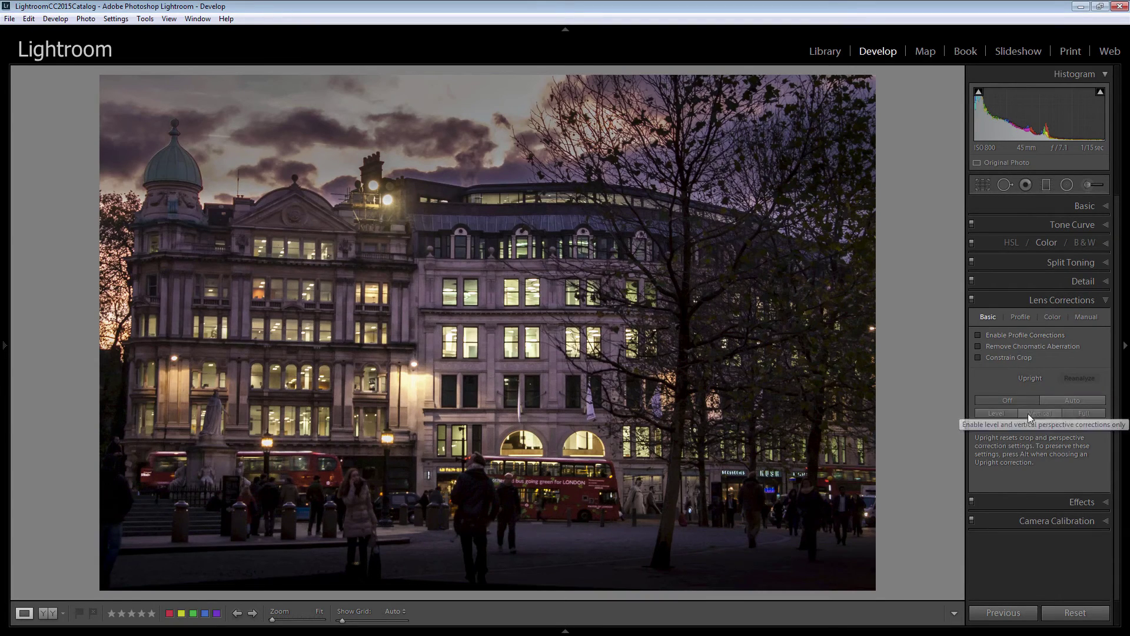
click(1080, 414)
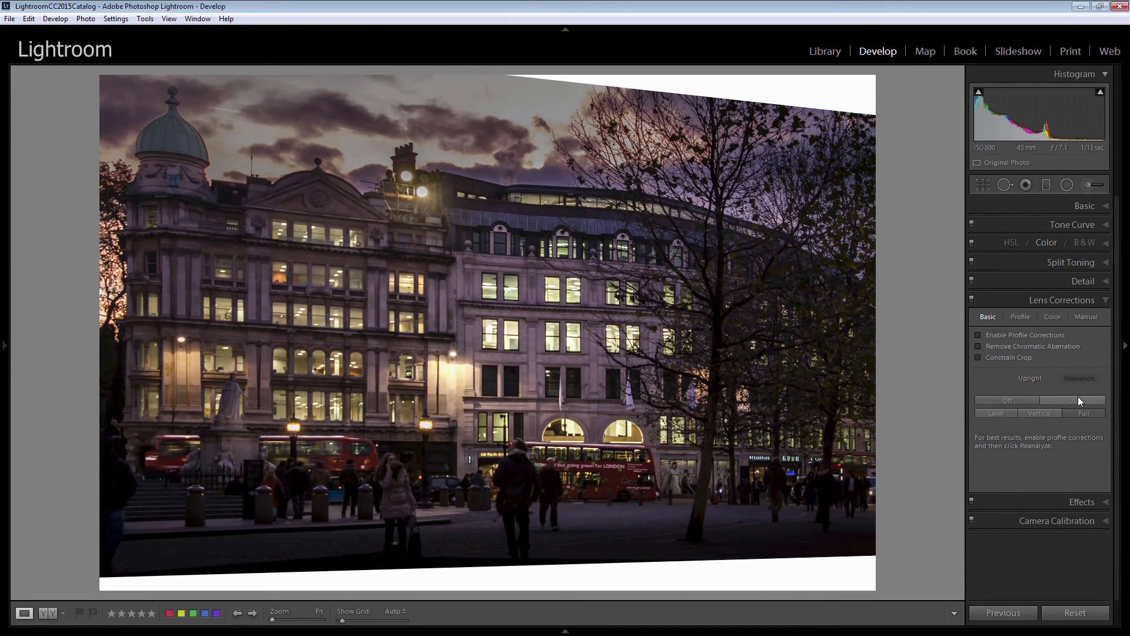
click(1073, 401)
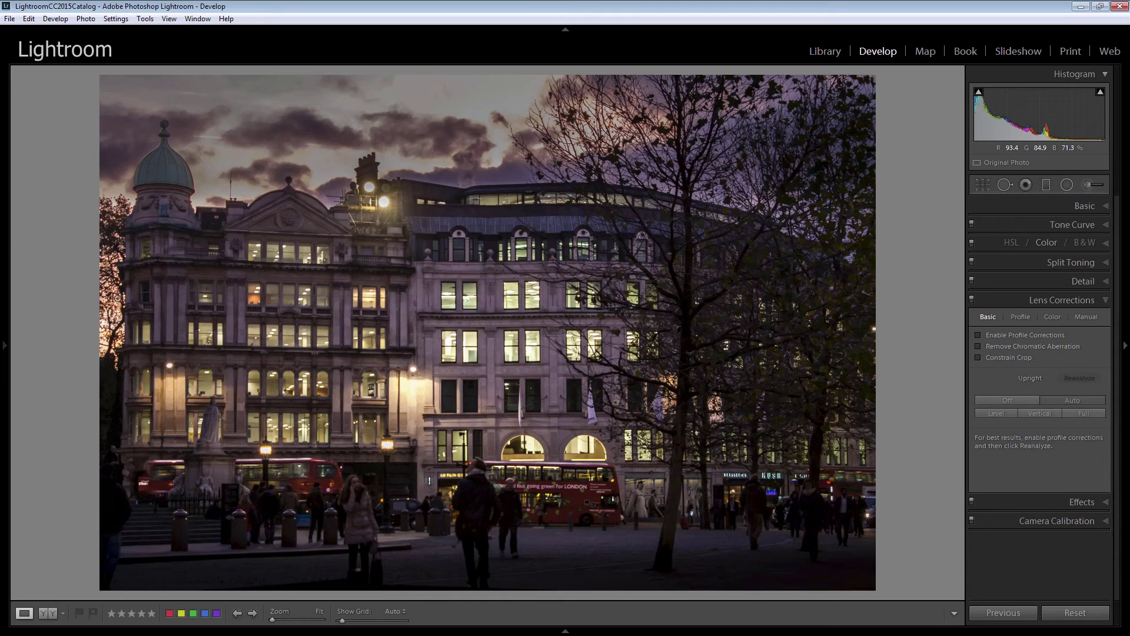
click(1005, 400)
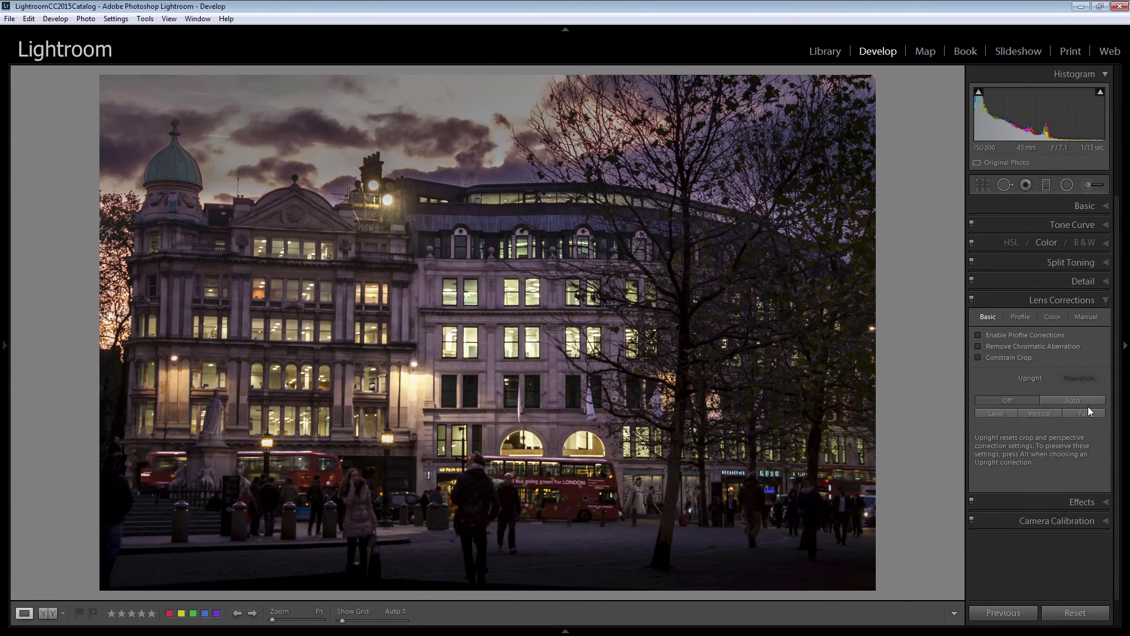
click(1077, 400)
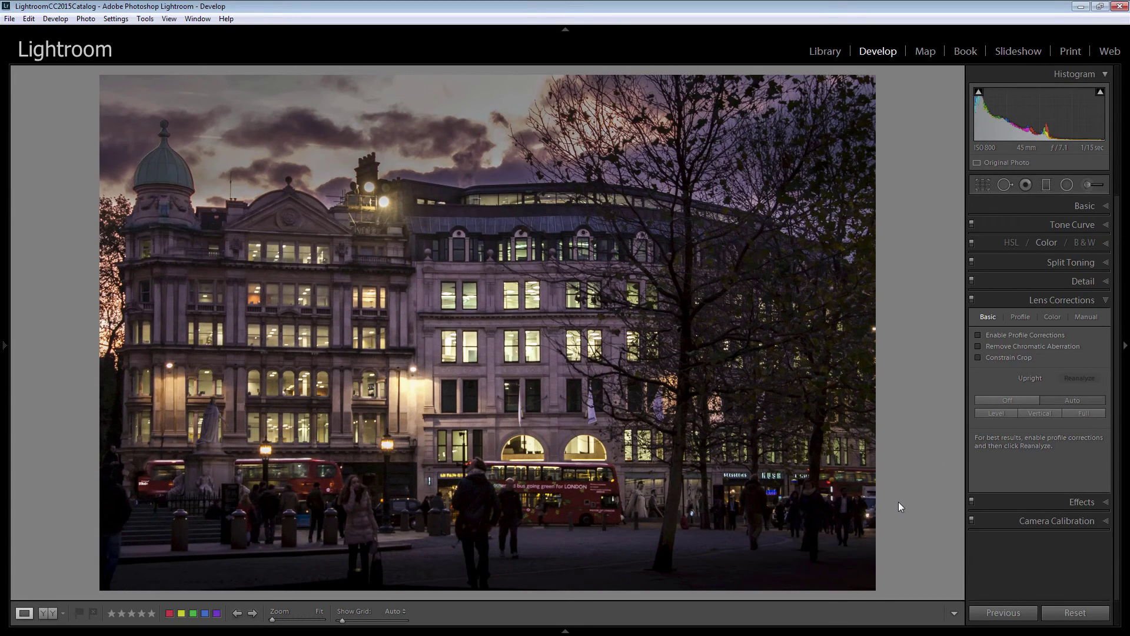
Set the Highlight Priority post-crop vignette Amount to -10 in the Effects panel.
click(1105, 301)
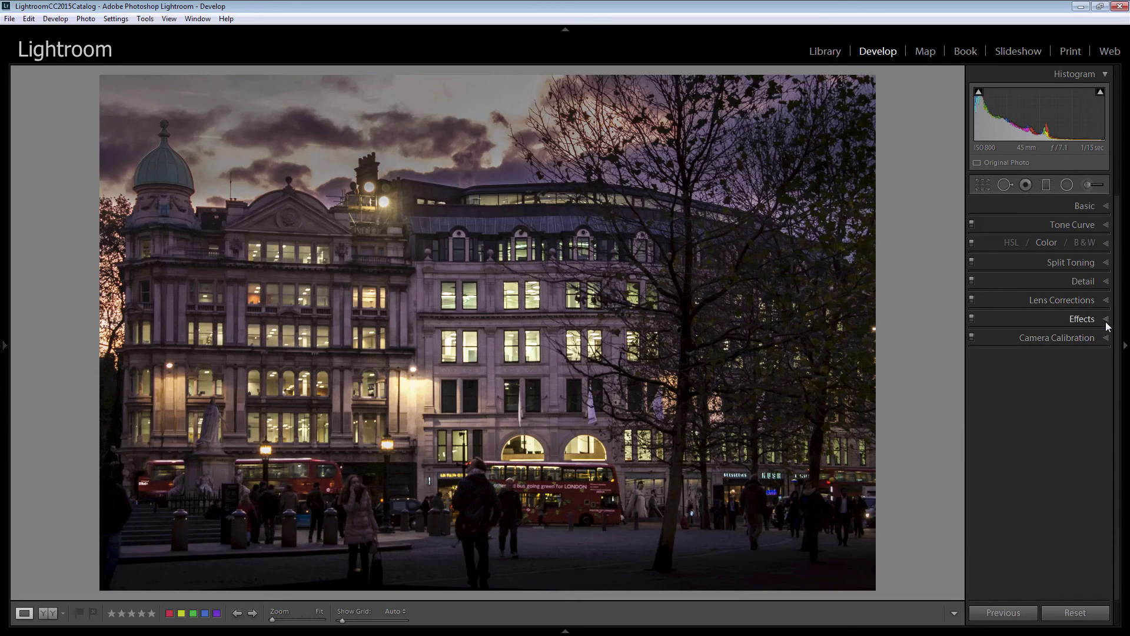
click(1105, 320)
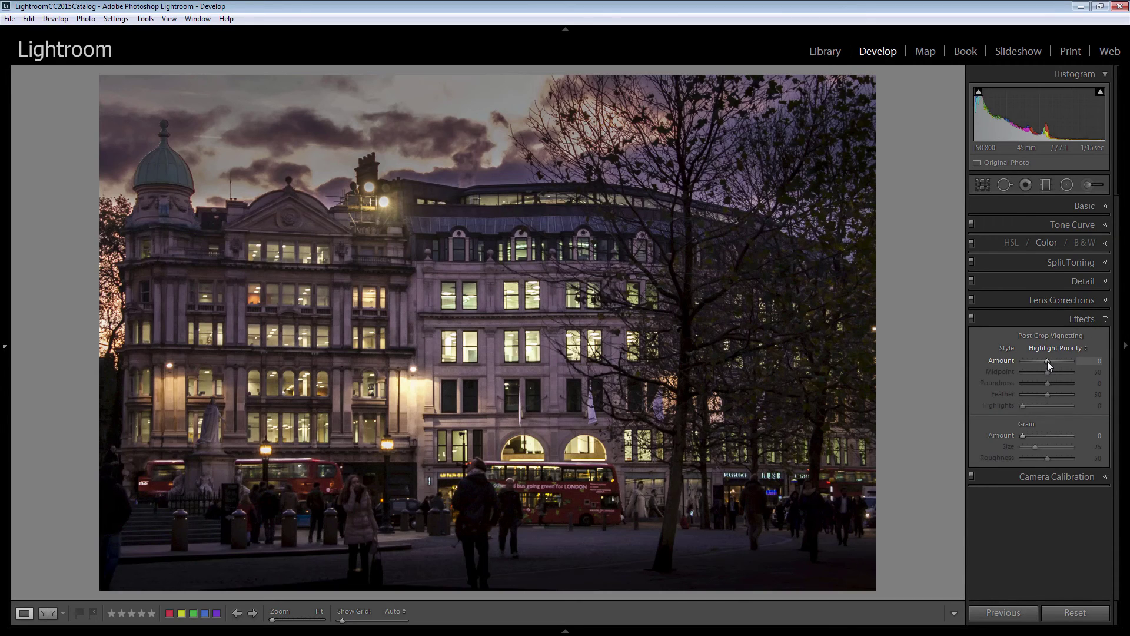
drag(1047, 361, 1044, 362)
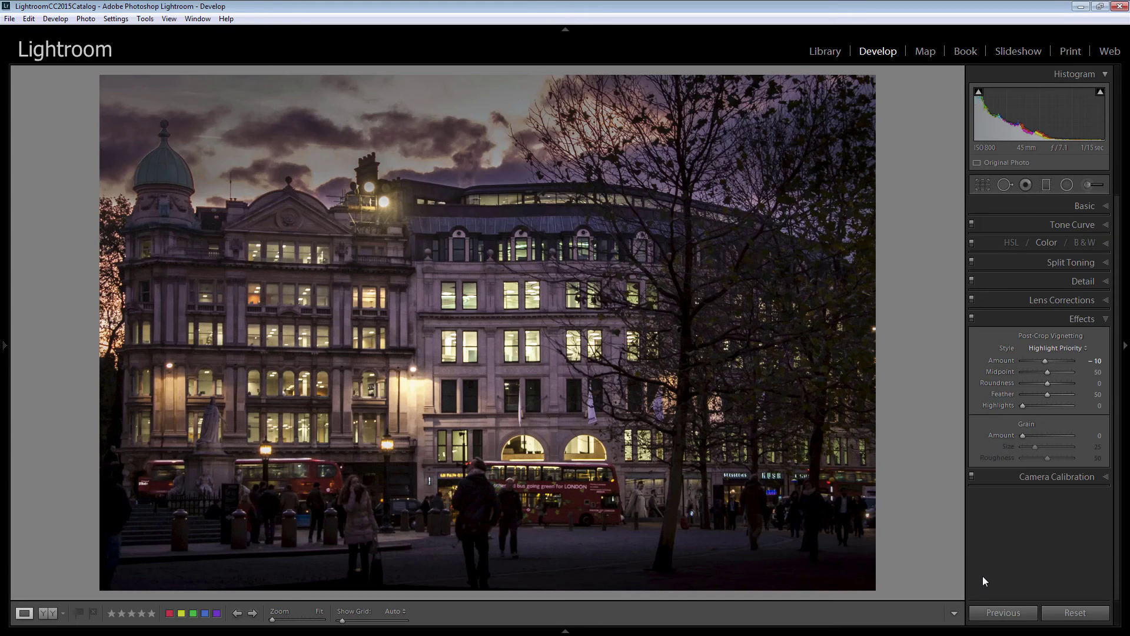
key(backslash)
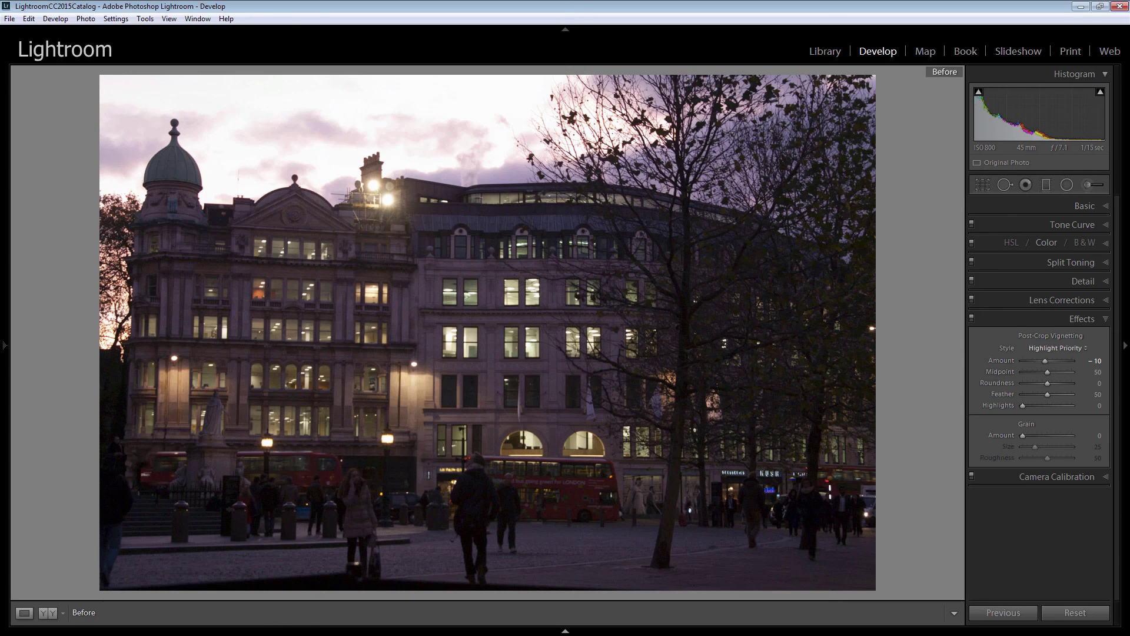
key(backslash)
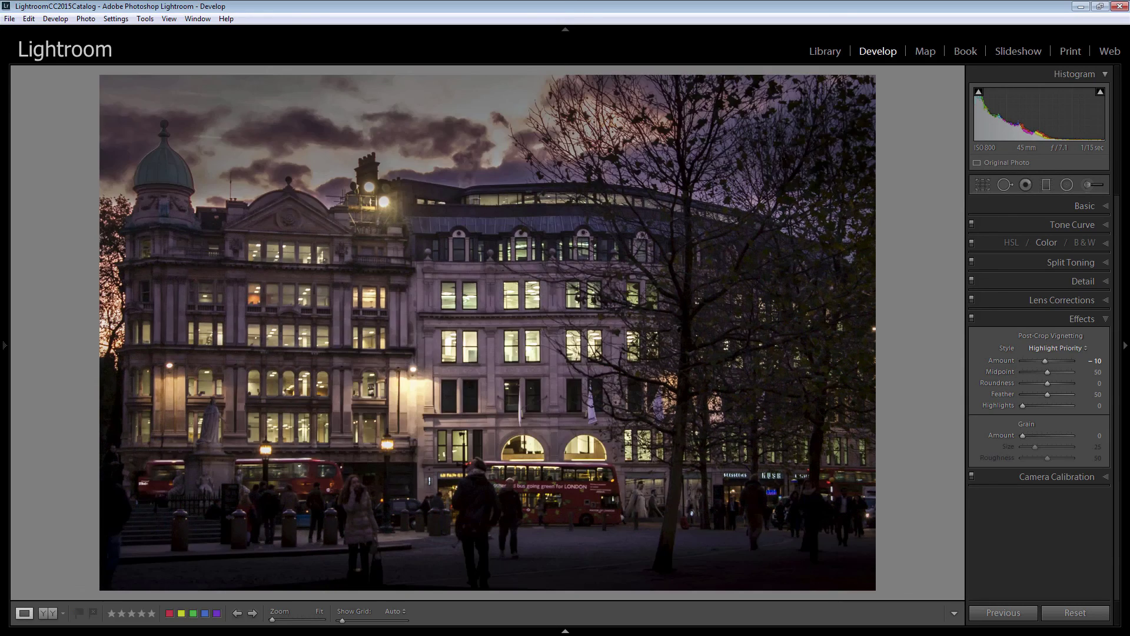